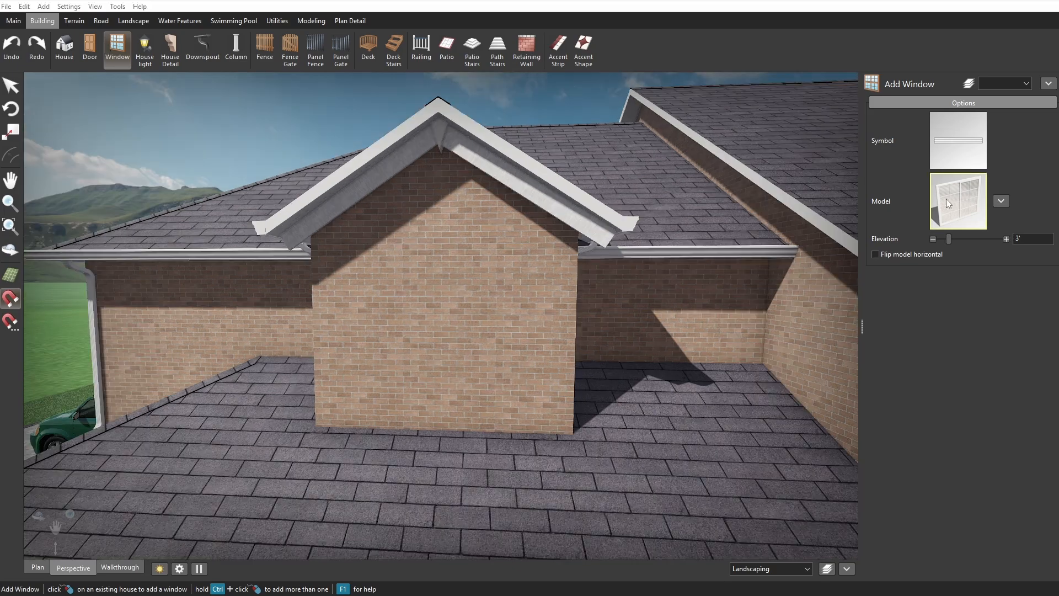
Add a Window23 window to the dormer's front brick wall and set its elevation to 3'-11".
{"action": "left_click", "coordinate": [947, 199]}
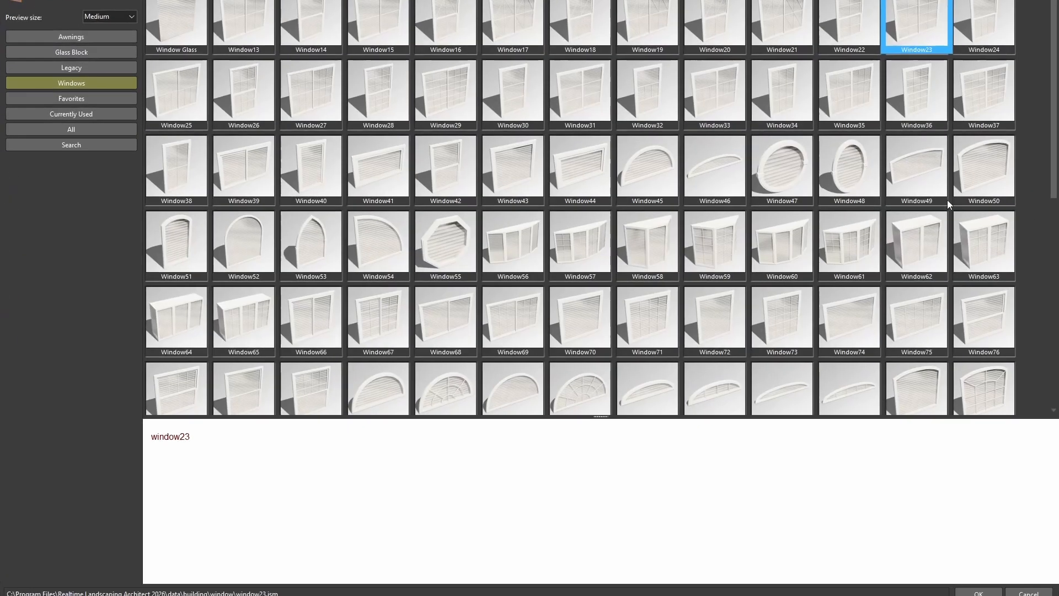
{"action": "scroll", "coordinate": [603, 219], "scroll_direction": "down", "scroll_amount": 6}
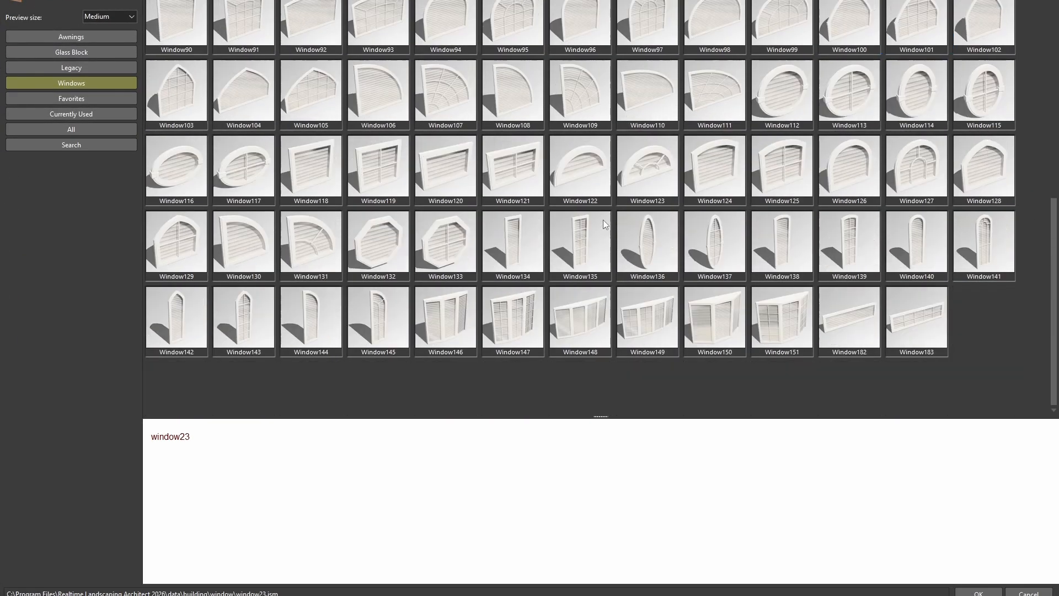
{"action": "scroll", "coordinate": [693, 224], "scroll_direction": "up", "scroll_amount": 5}
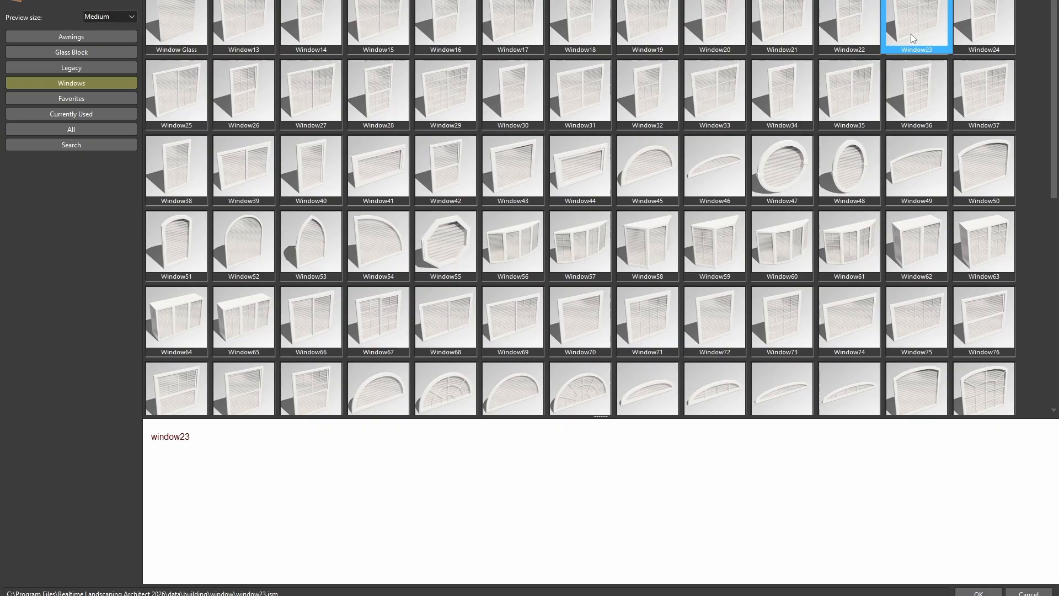
{"action": "double_click", "coordinate": [911, 34]}
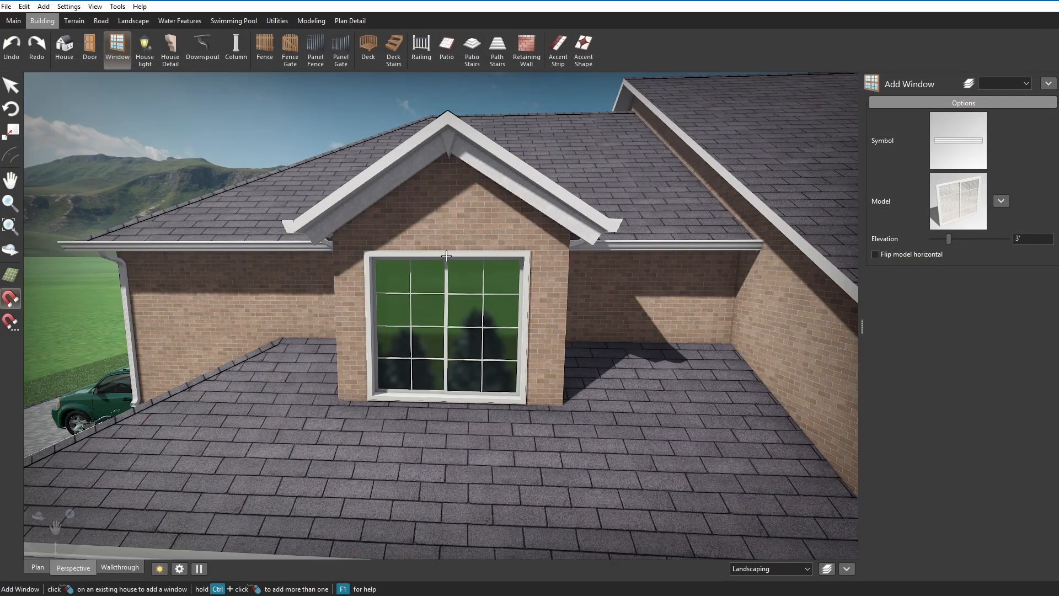
{"action": "left_click", "coordinate": [447, 256]}
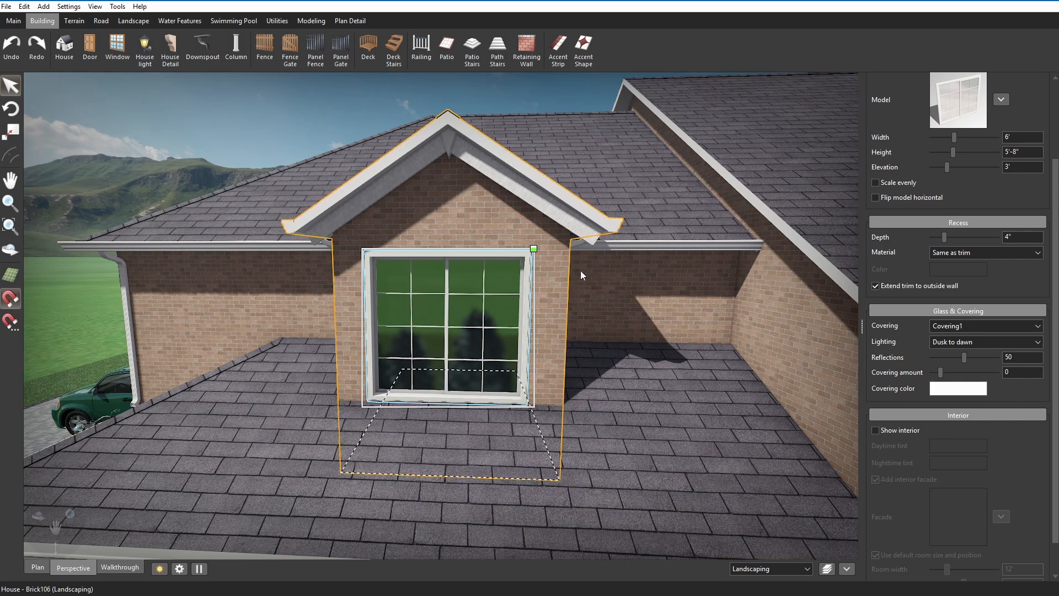
{"action": "left_click_drag", "start_coordinate": [946, 167], "coordinate": [949, 167]}
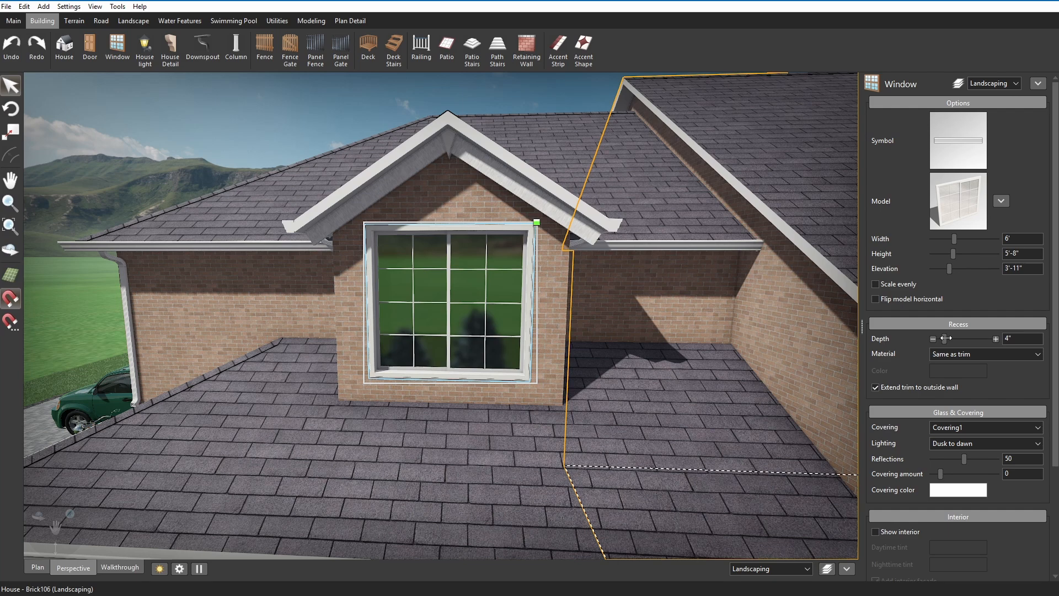
Set the dormer window's recess material to Same as wall.
{"action": "mouse_move", "coordinate": [945, 338]}
{"action": "left_mouse_down"}
{"action": "mouse_move", "coordinate": [930, 338]}
{"action": "mouse_move", "coordinate": [945, 338]}
{"action": "left_mouse_up"}
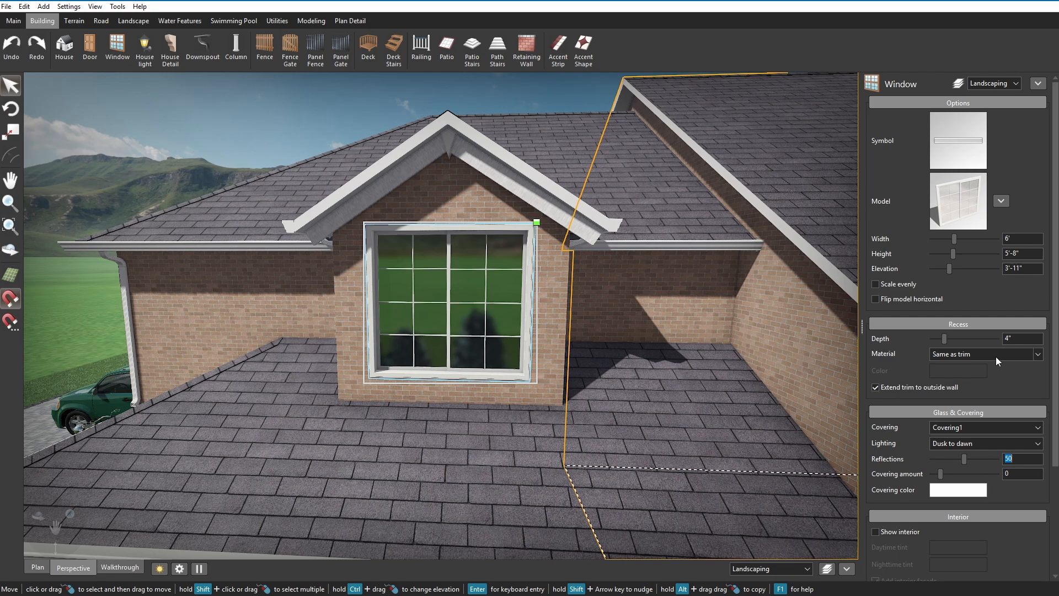
{"action": "left_click", "coordinate": [995, 355]}
{"action": "left_click", "coordinate": [995, 365]}
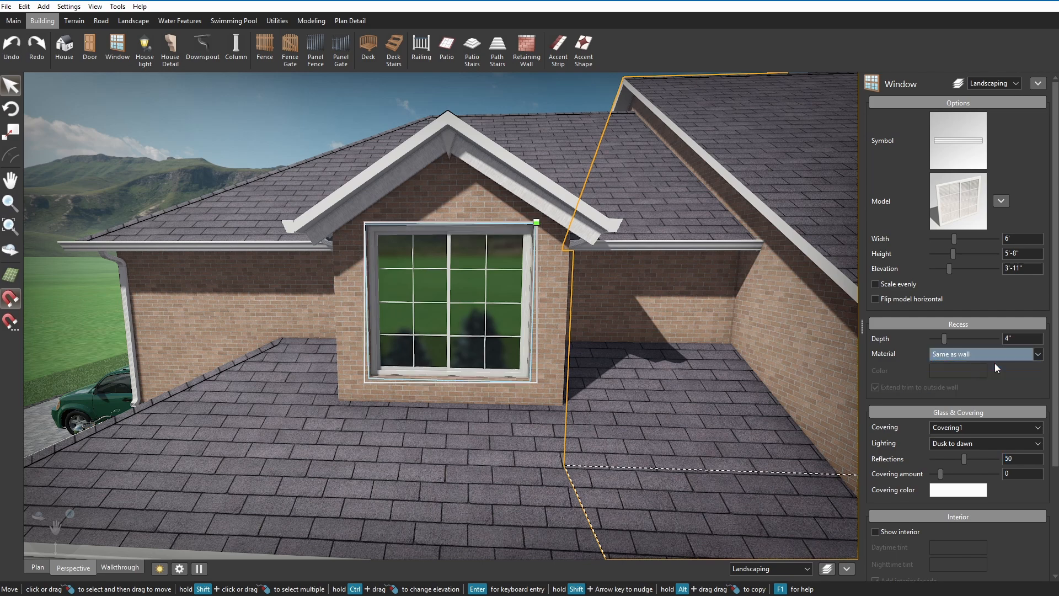
Change the window's recess material to a custom dark navy blue color.
{"action": "left_click", "coordinate": [995, 357]}
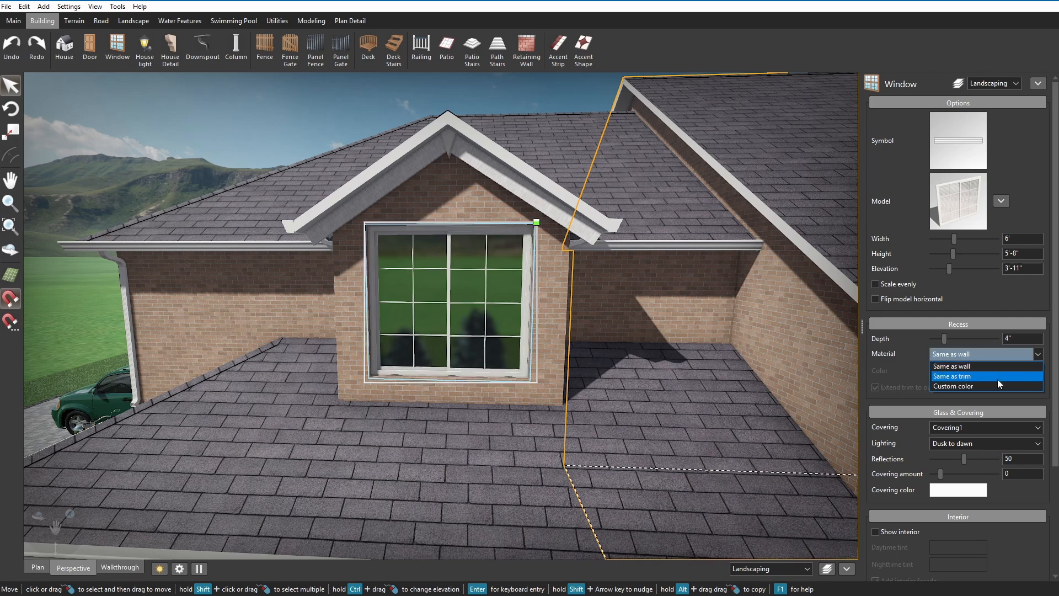
{"action": "left_click", "coordinate": [998, 378]}
{"action": "left_click", "coordinate": [947, 371]}
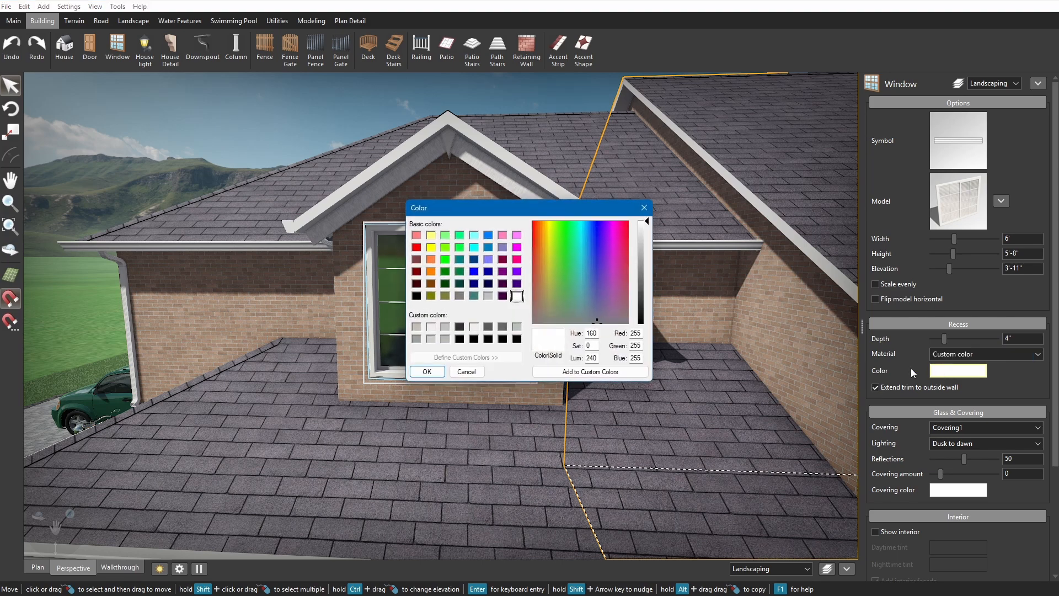
{"action": "left_click", "coordinate": [488, 284]}
{"action": "left_click", "coordinate": [427, 372]}
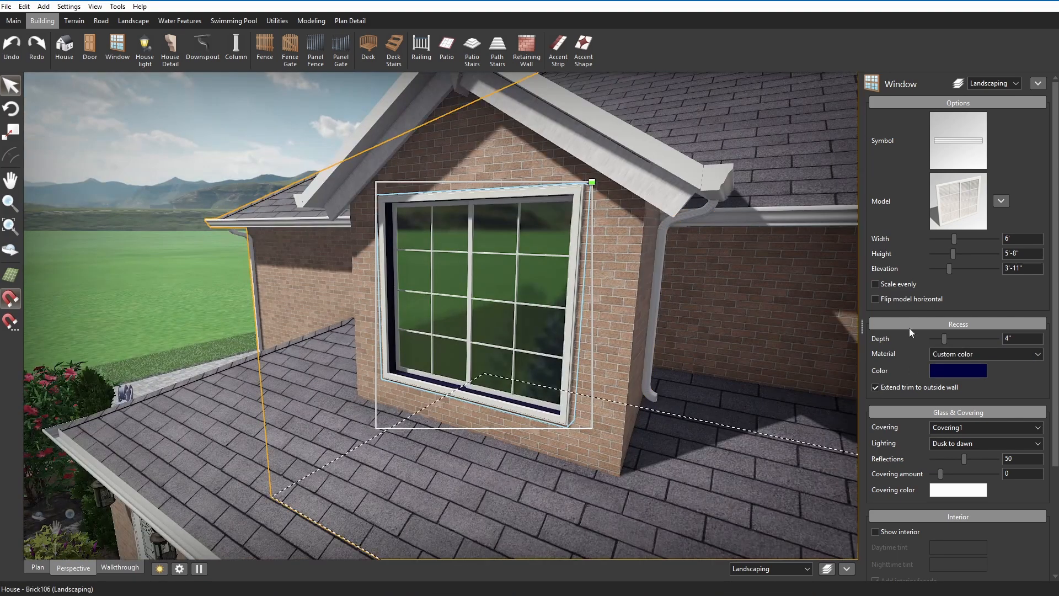
Set the recess depth to 10.05" and try the Same as wall material before returning to Same as trim.
{"action": "left_click_drag", "start_coordinate": [945, 339], "coordinate": [949, 339]}
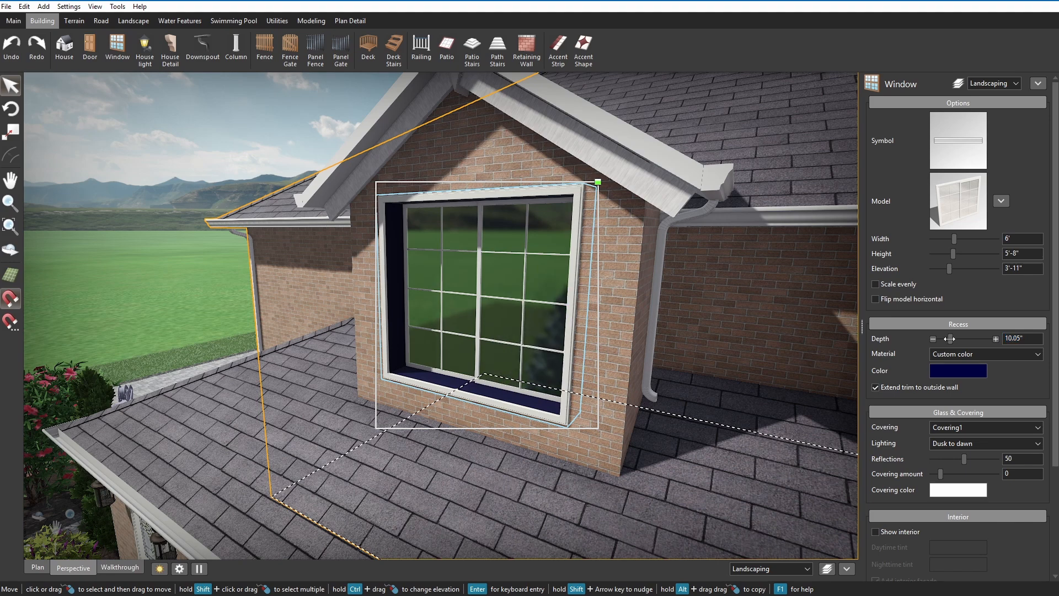
{"action": "left_click", "coordinate": [967, 358]}
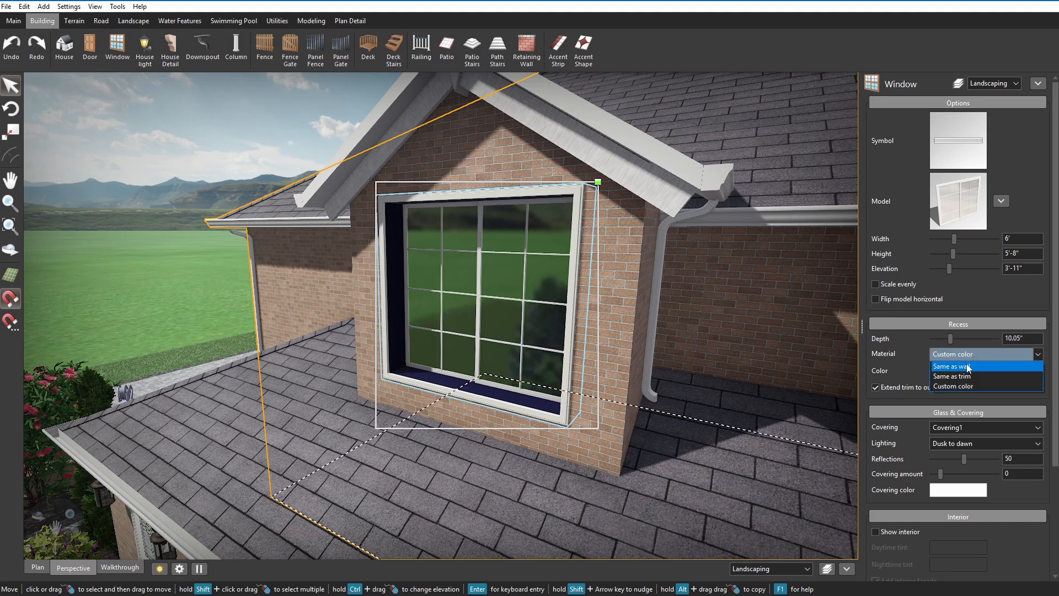
{"action": "left_click", "coordinate": [966, 363]}
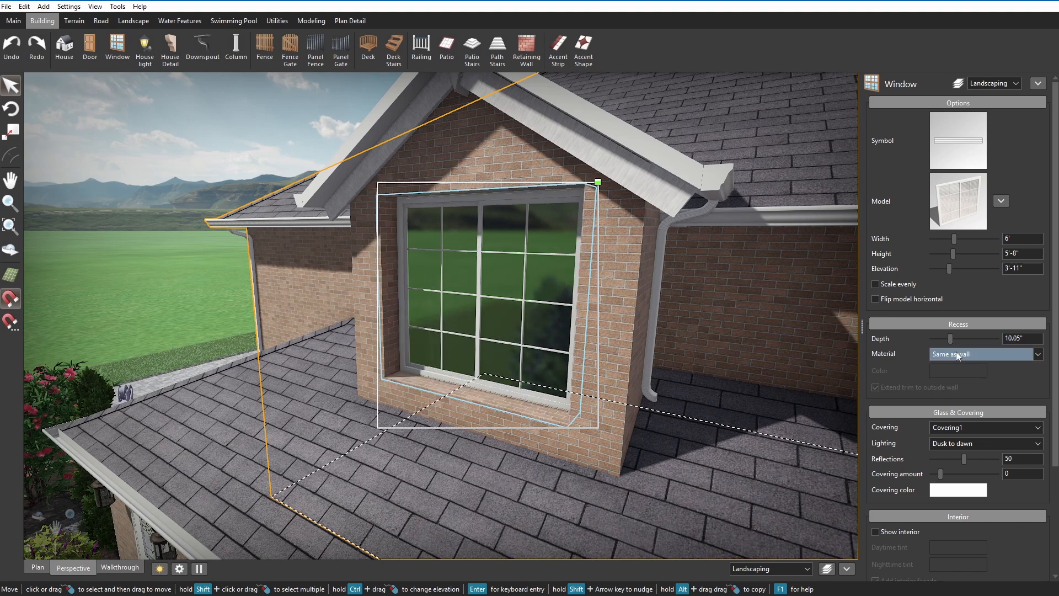
{"action": "left_click", "coordinate": [956, 354]}
{"action": "left_click", "coordinate": [962, 373]}
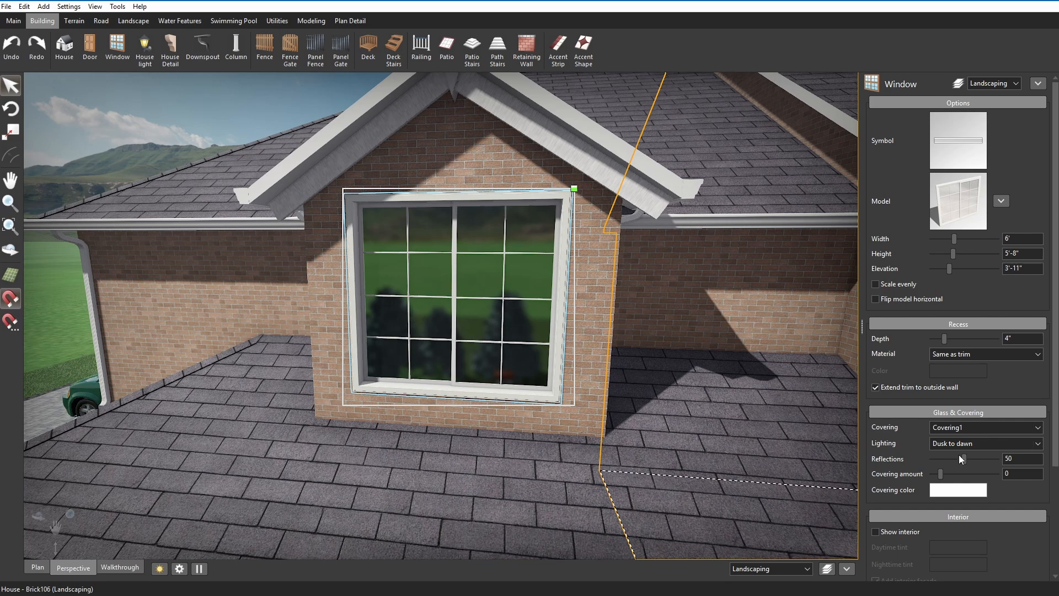
Set the dormer window's covering amount to 25 and its glass reflections to 20.
{"action": "left_click_drag", "start_coordinate": [940, 474], "coordinate": [964, 474]}
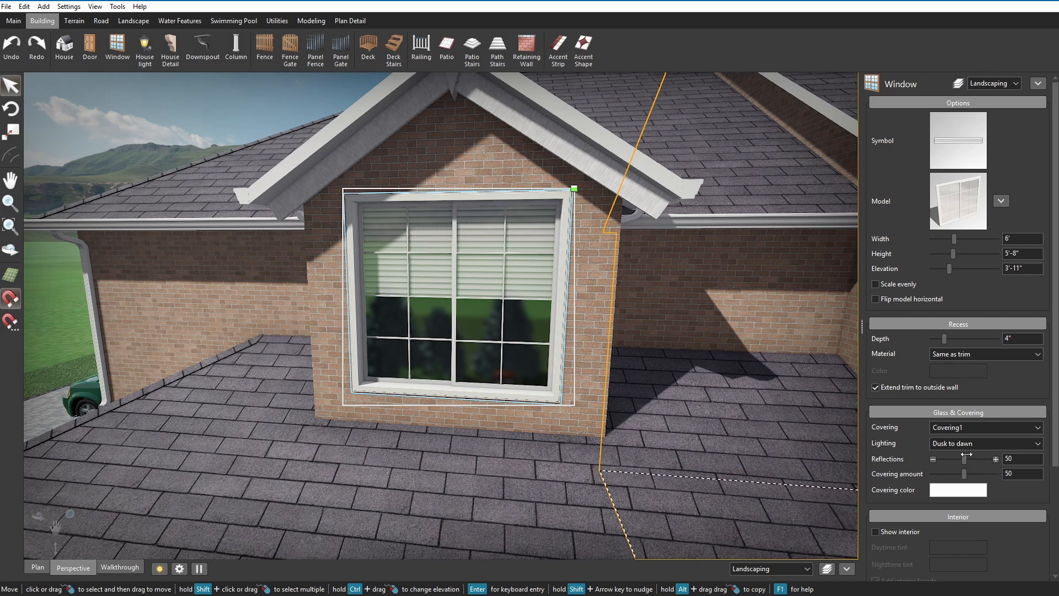
{"action": "left_click_drag", "start_coordinate": [965, 458], "coordinate": [1031, 464]}
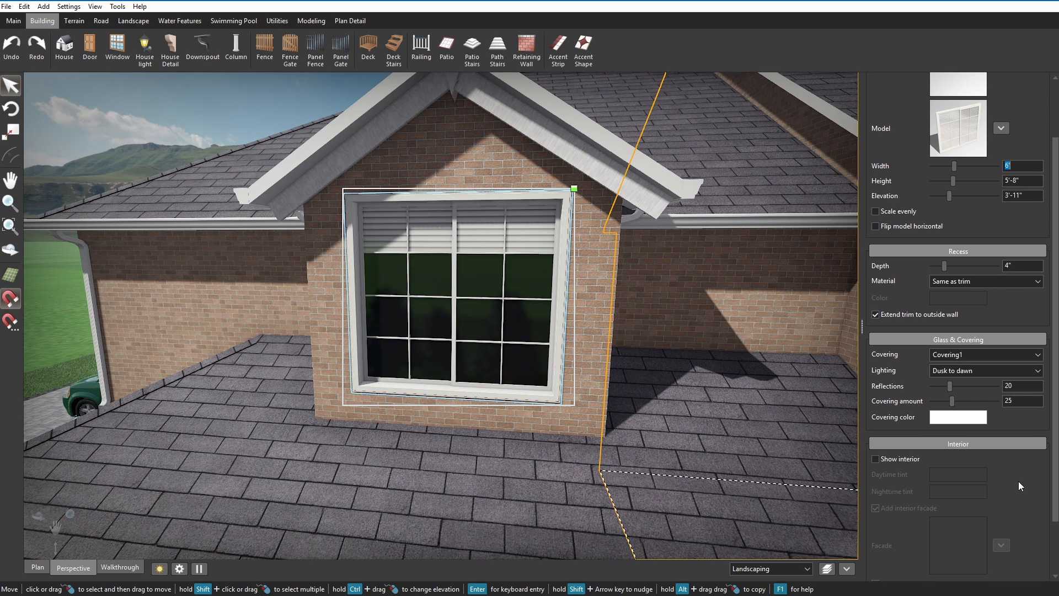
Show an interior behind the dormer window and use the Bedroom1 image as its facade.
{"action": "left_click", "coordinate": [887, 458]}
{"action": "scroll", "coordinate": [898, 471], "scroll_direction": "down", "scroll_amount": 1}
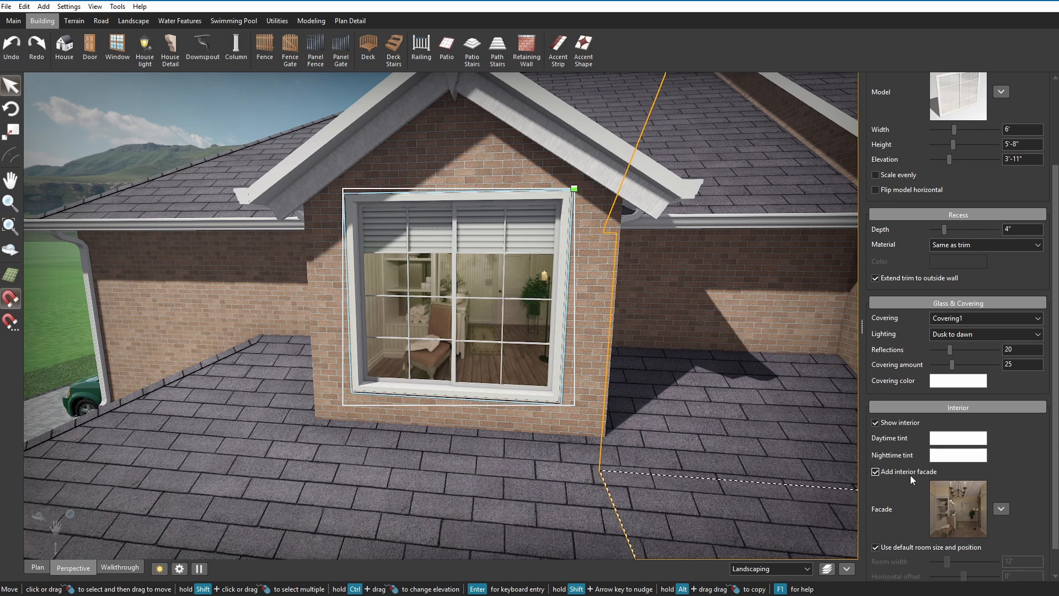
{"action": "left_click", "coordinate": [945, 492]}
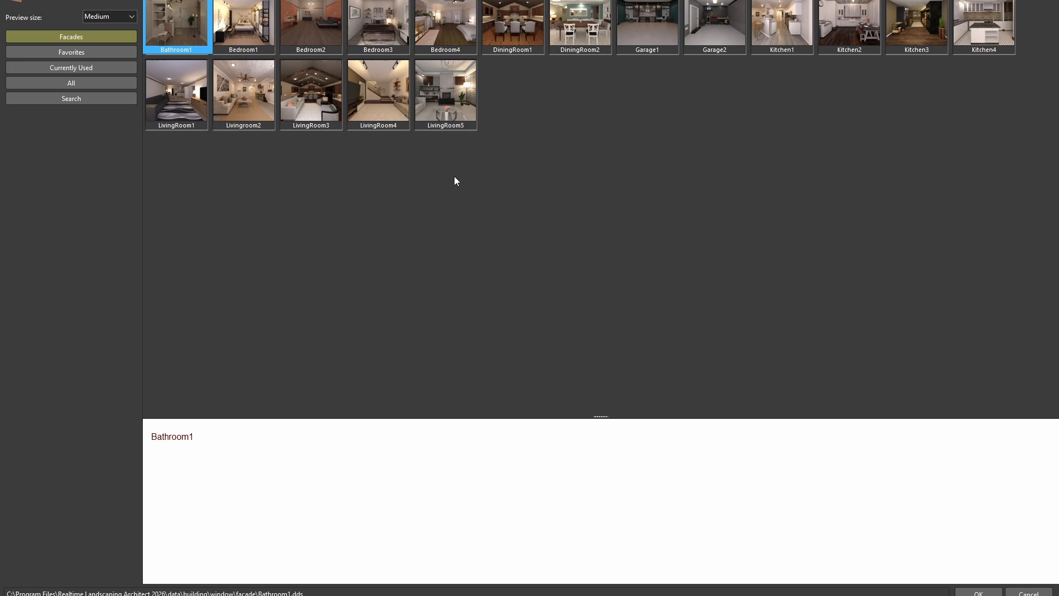
{"action": "double_click", "coordinate": [270, 36]}
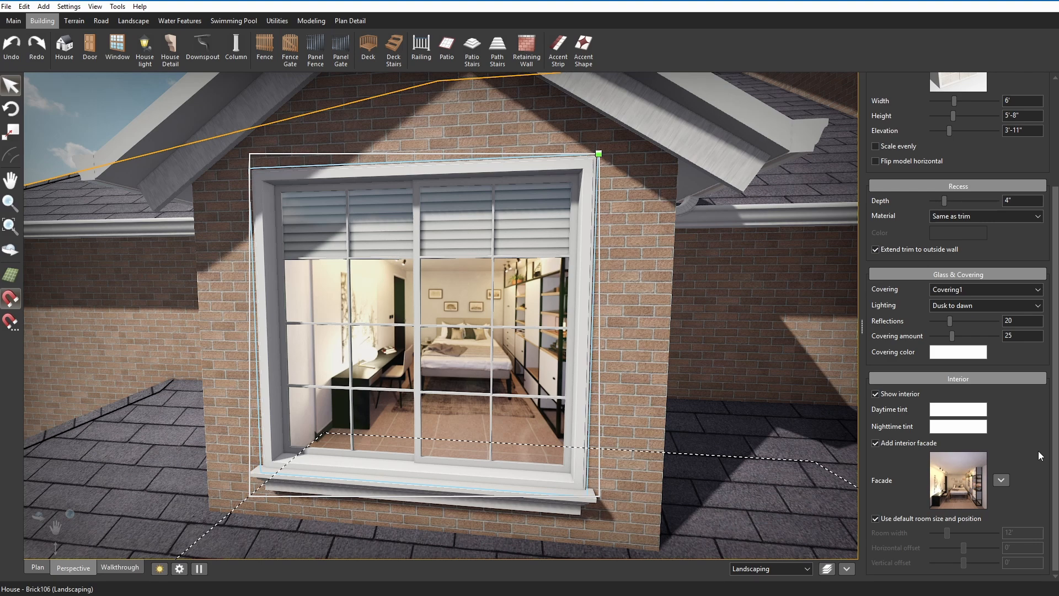
Darken the window interior's daytime tint to gray, RGB 181, 181, 181.
{"action": "left_click", "coordinate": [980, 412]}
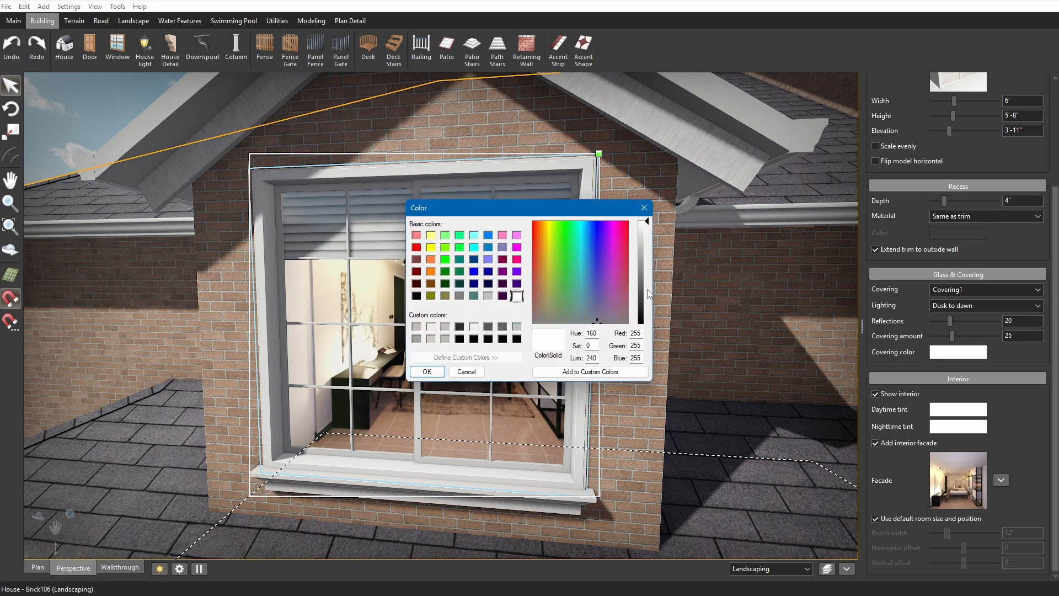
{"action": "left_click_drag", "start_coordinate": [644, 242], "coordinate": [646, 252]}
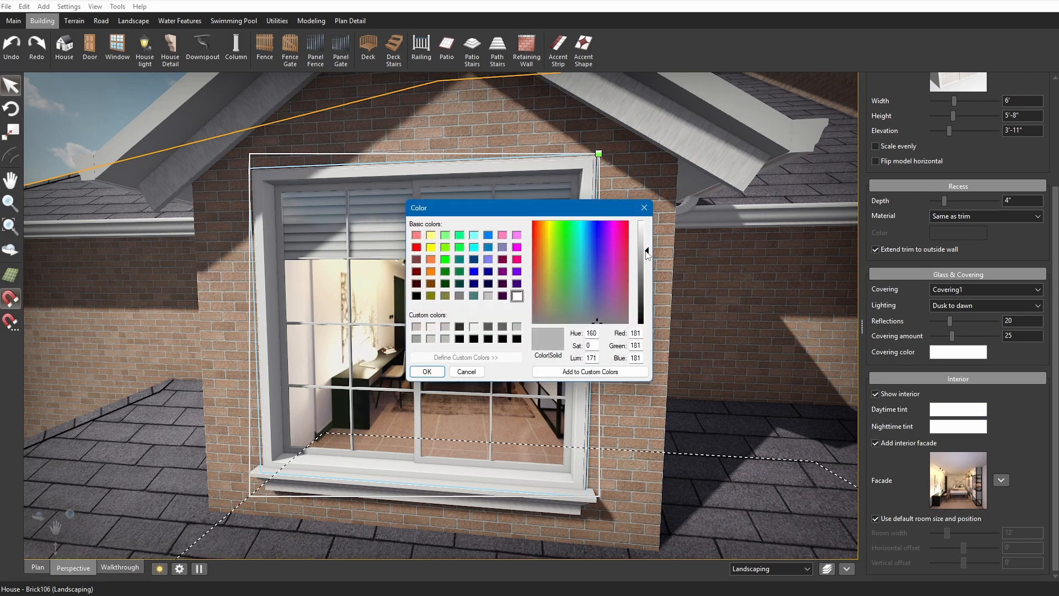
{"action": "left_click", "coordinate": [425, 371]}
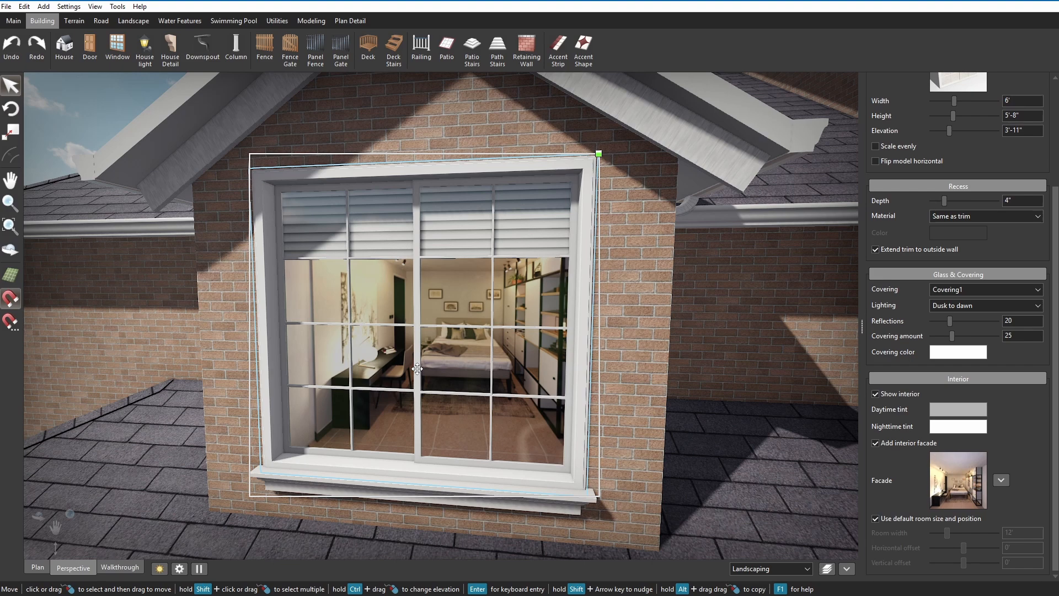
Try the Always lighting option on the dormer window and restore Dusk to dawn.
{"action": "scroll", "coordinate": [417, 369], "scroll_direction": "down", "scroll_amount": 2}
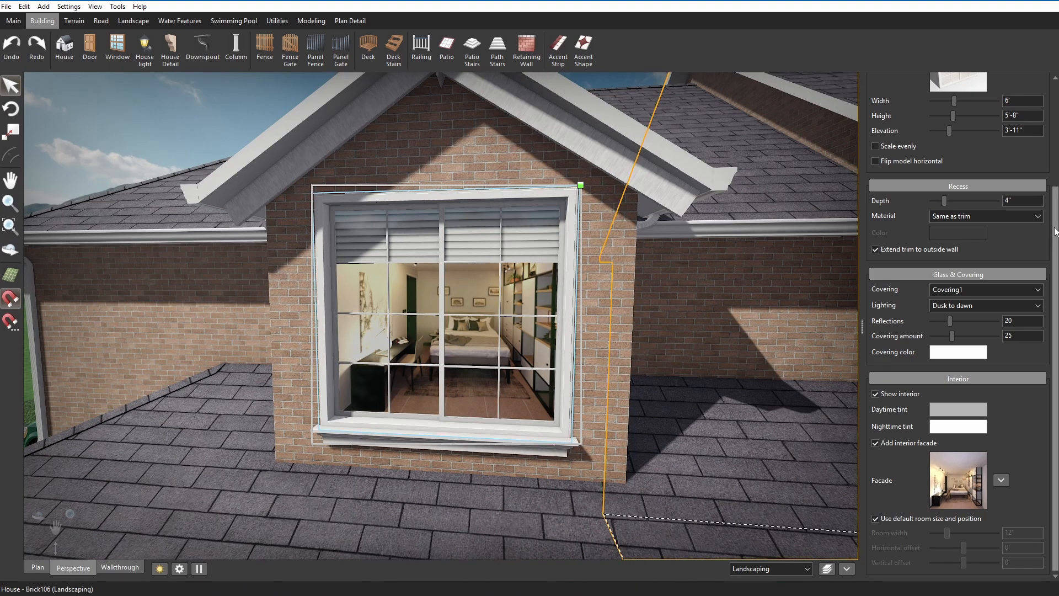
{"action": "left_click", "coordinate": [1008, 301]}
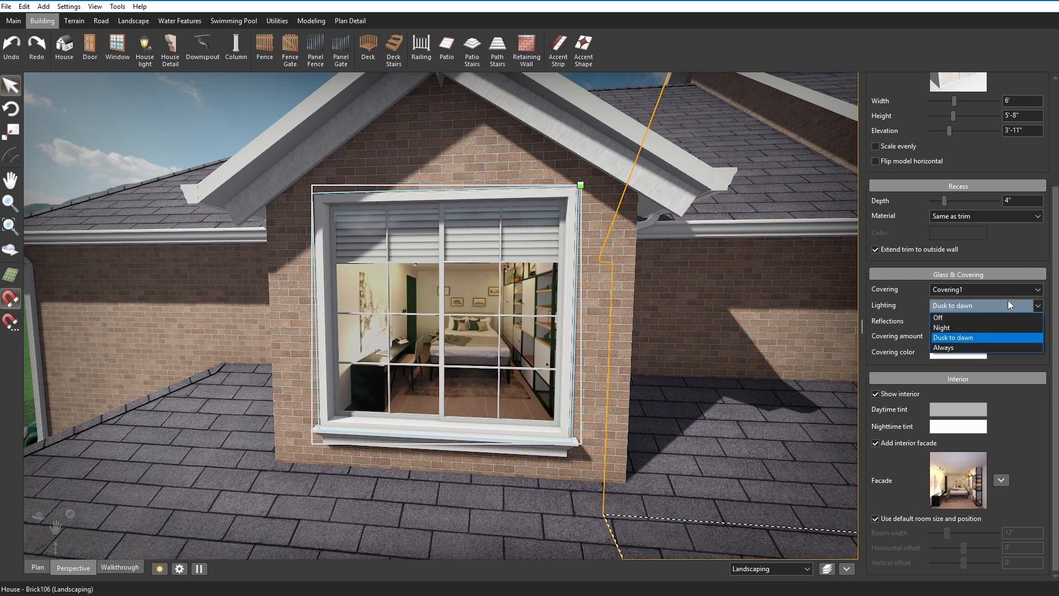
{"action": "left_click", "coordinate": [984, 348]}
{"action": "left_click", "coordinate": [982, 310]}
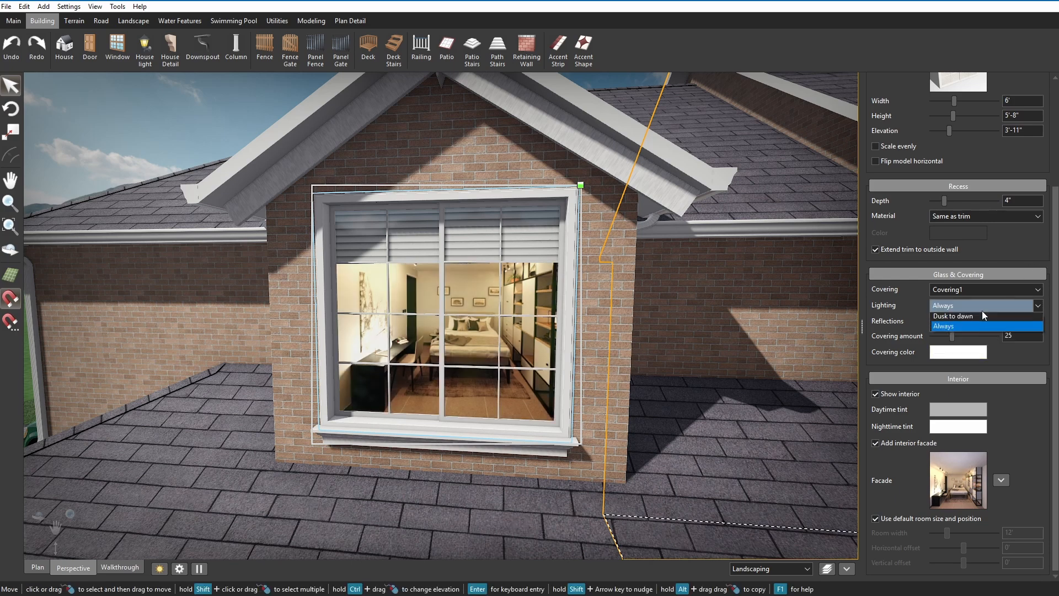
{"action": "left_click", "coordinate": [974, 319]}
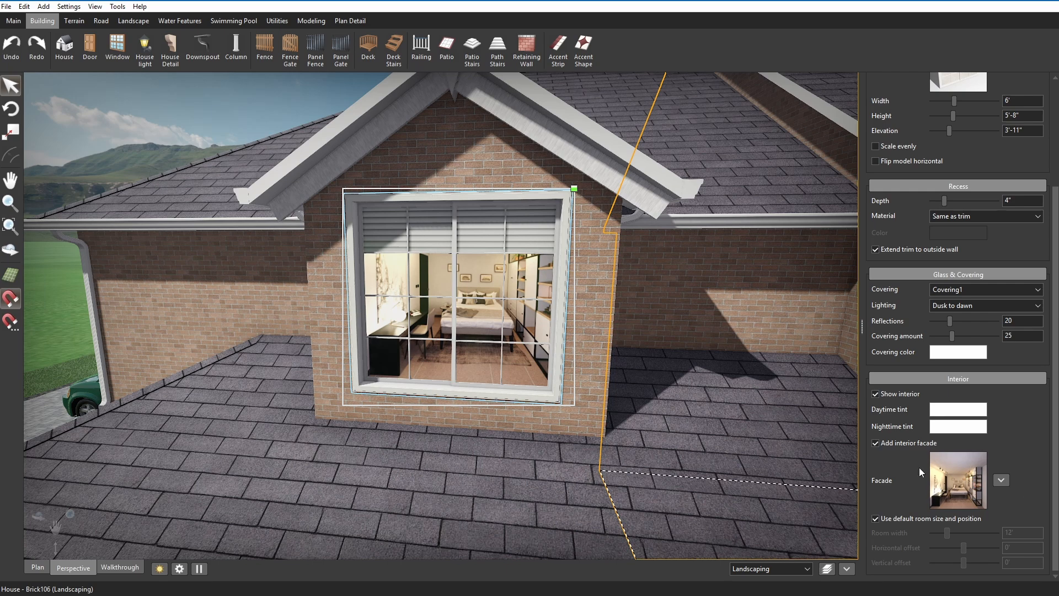
Turn off the interior facade of the dormer window.
{"action": "left_click", "coordinate": [876, 443]}
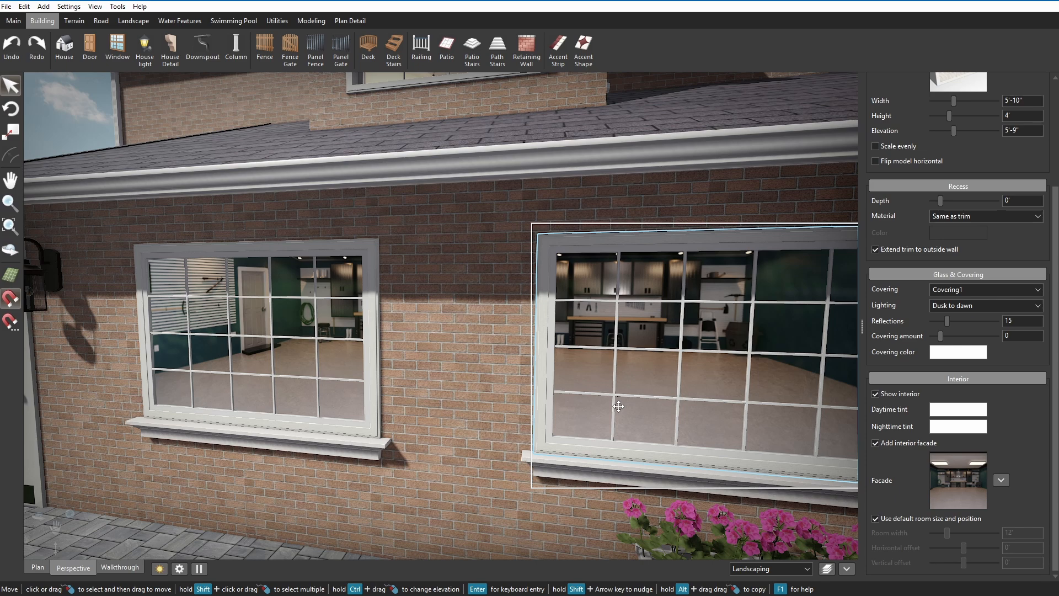
Disable the default room size and position for the two garage windows and set each room width to 20'.
{"action": "left_click", "coordinate": [903, 521]}
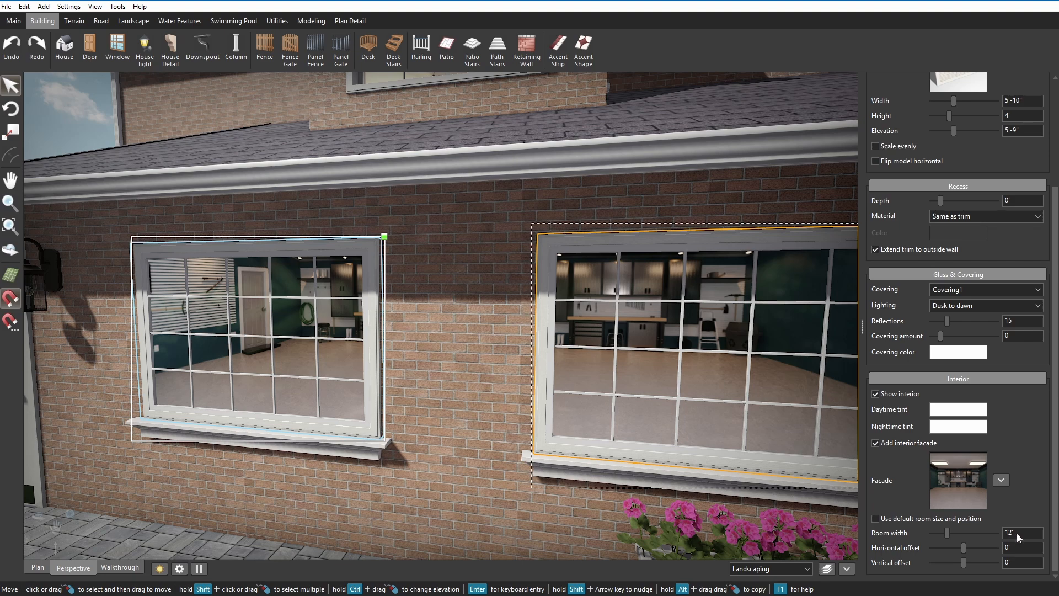
{"action": "key", "text": "Tab"}
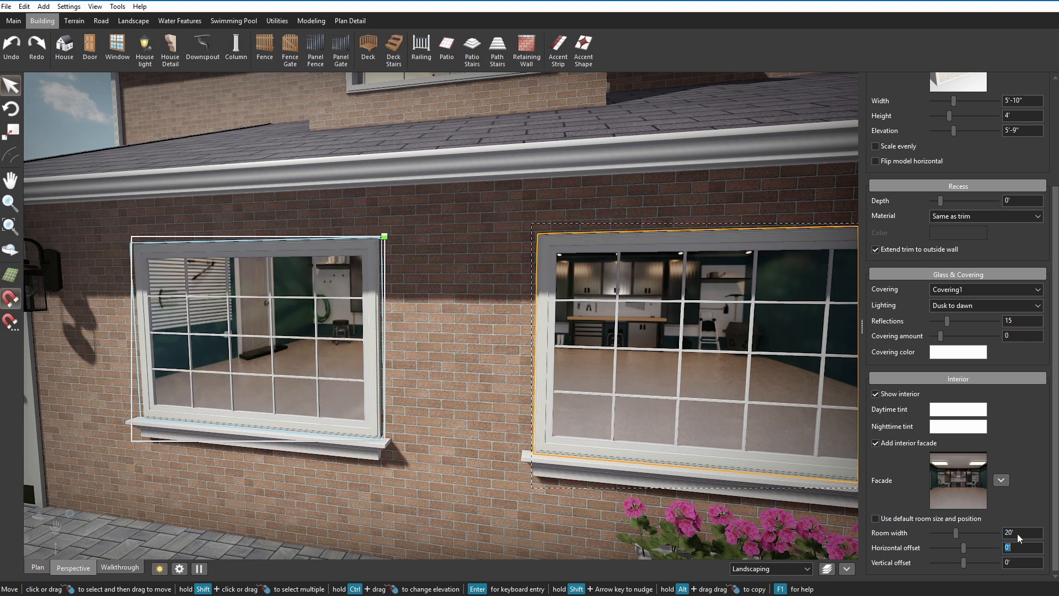
{"action": "left_click", "coordinate": [727, 396]}
{"action": "double_click", "coordinate": [1014, 533]}
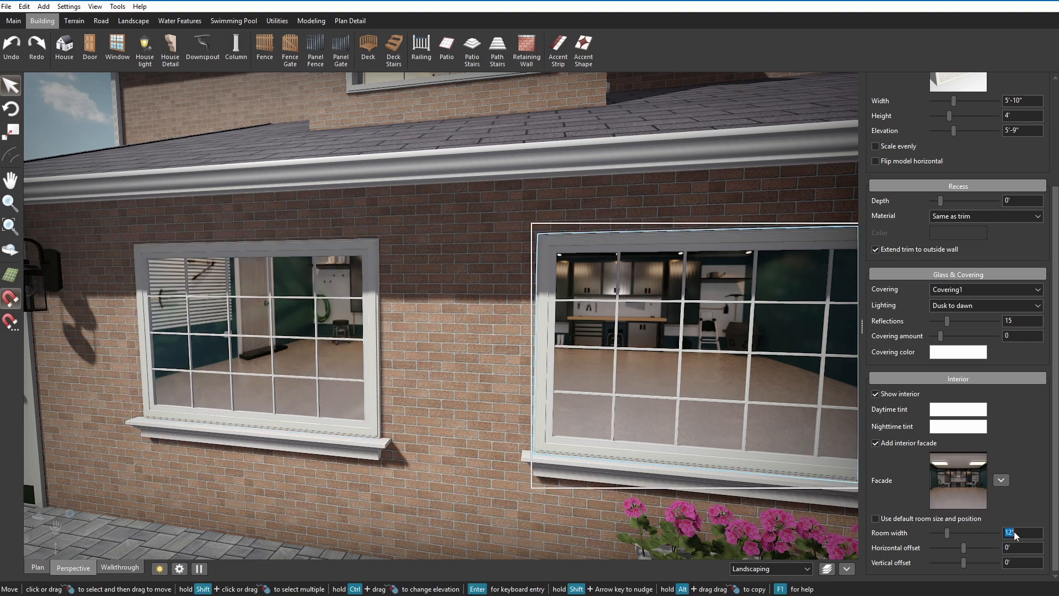
{"action": "type", "text": "20"}
{"action": "key", "text": "Tab"}
Adjust the horizontal offset of the interior room behind the garage window nearest the pink flowers.
{"action": "middle_click_drag", "start_coordinate": [715, 476], "coordinate": [705, 462]}
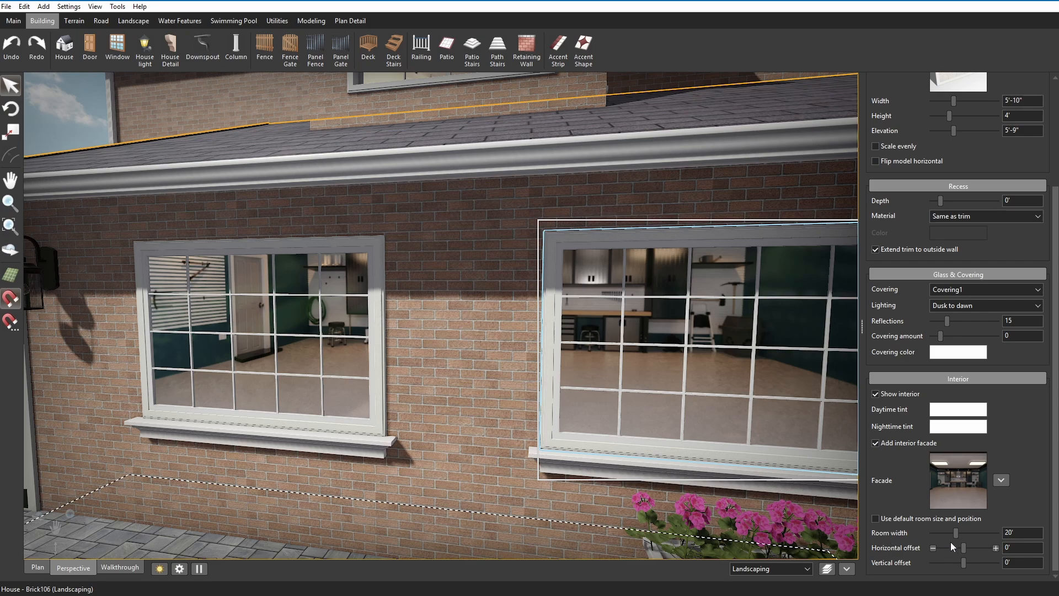
{"action": "left_click_drag", "start_coordinate": [964, 547], "coordinate": [963, 548]}
{"action": "middle_click_drag", "start_coordinate": [709, 499], "coordinate": [678, 501]}
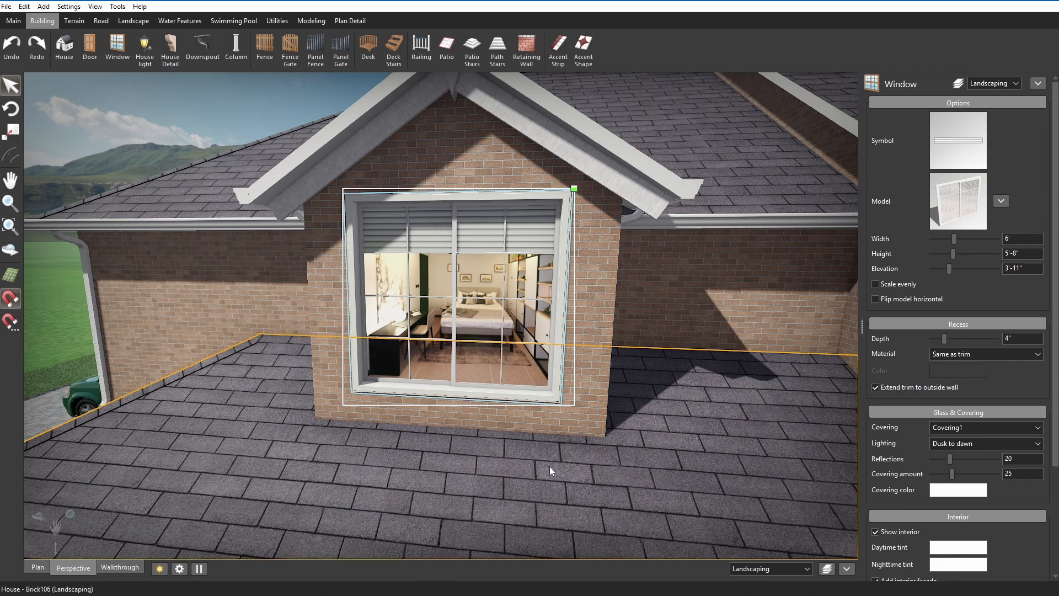
Try black as the single trim color for all trim on the roof dormer.
{"action": "left_click", "coordinate": [328, 363]}
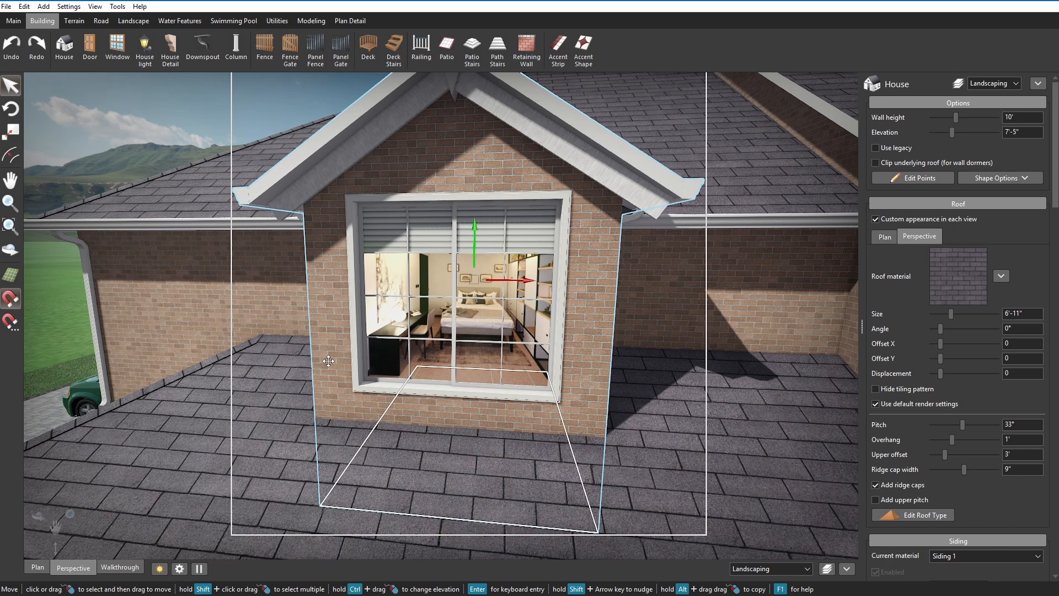
{"action": "scroll", "coordinate": [956, 358], "scroll_direction": "down", "scroll_amount": 4}
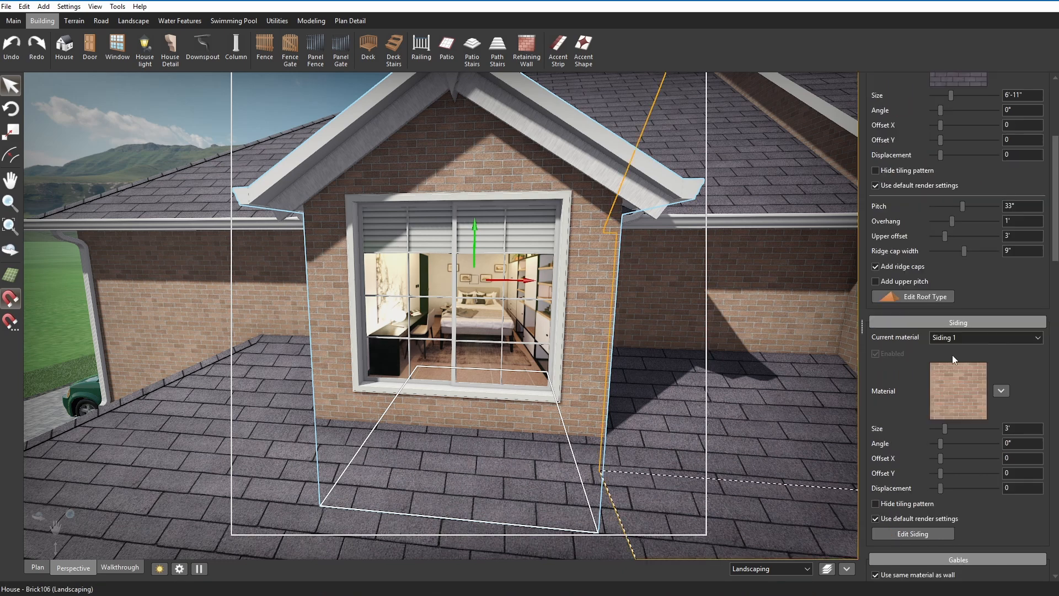
{"action": "scroll", "coordinate": [952, 355], "scroll_direction": "down", "scroll_amount": 7}
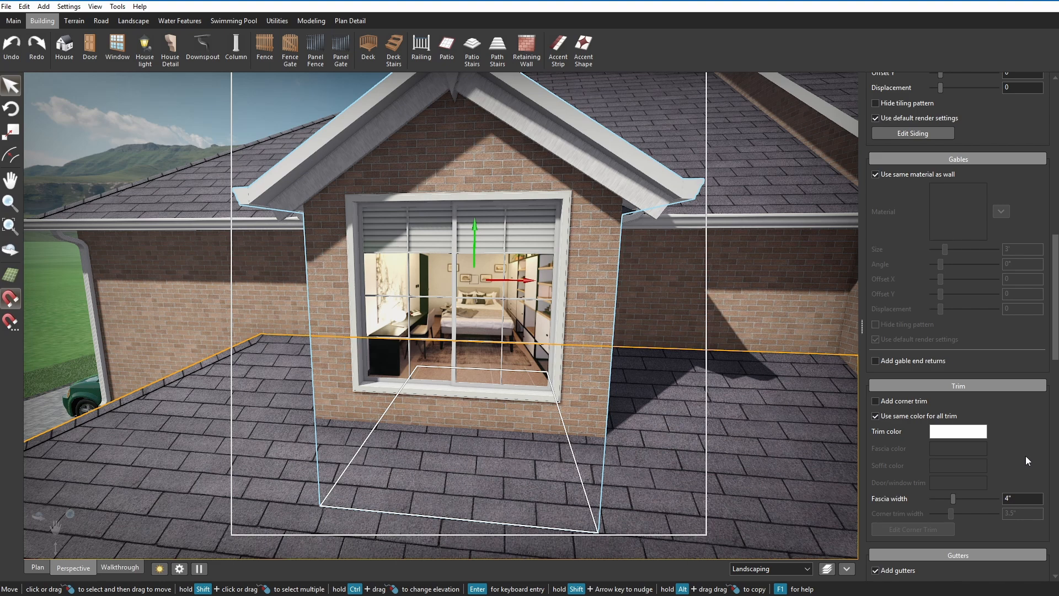
{"action": "left_click", "coordinate": [979, 435]}
{"action": "left_click", "coordinate": [416, 296]}
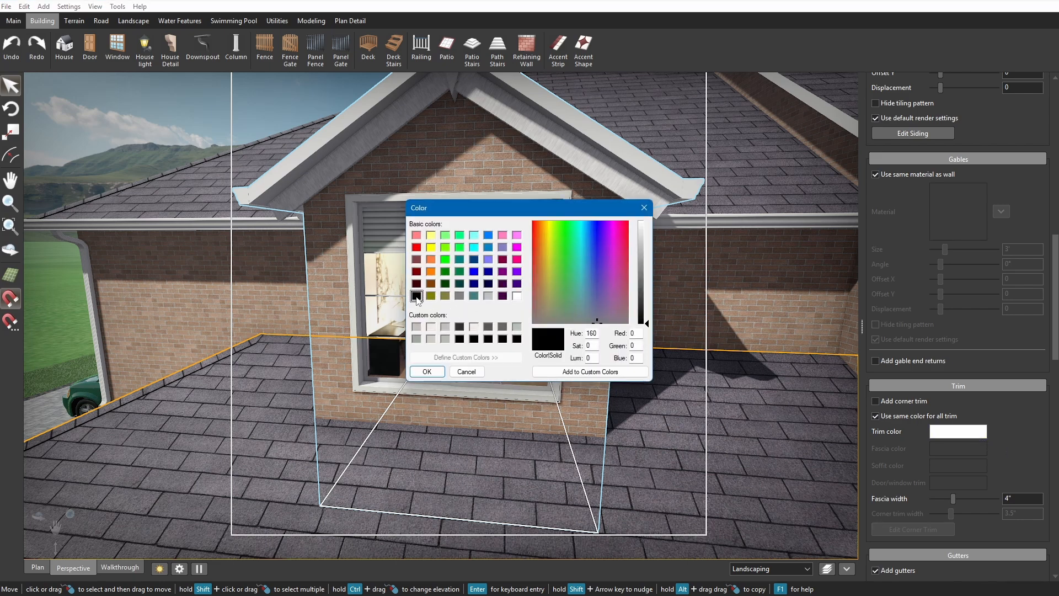
{"action": "left_click", "coordinate": [427, 371]}
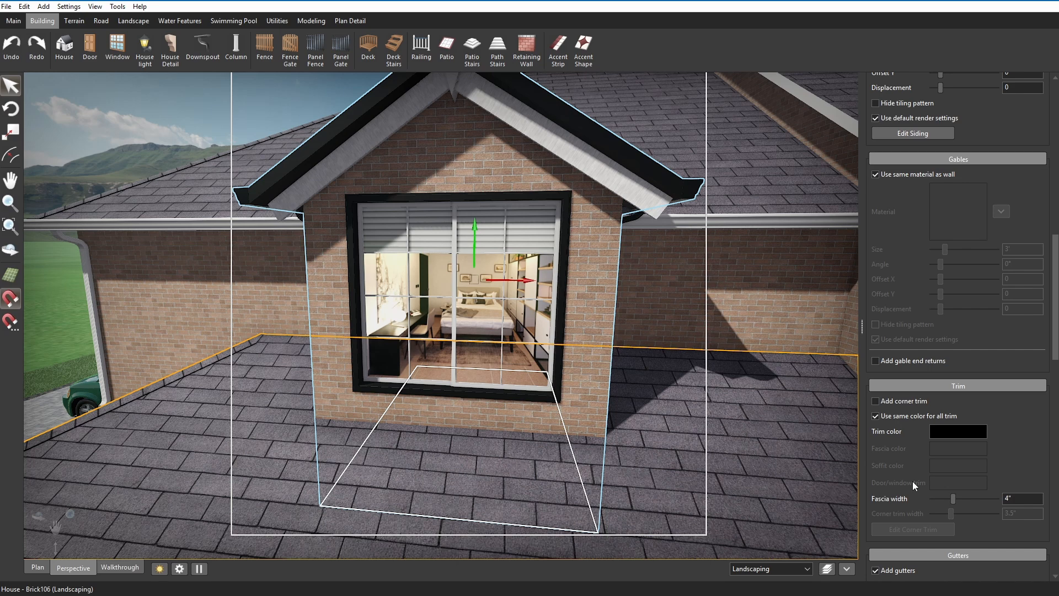
Try separate trim colors on the dormer with black door/window trim, and restore the same color for all trim.
{"action": "left_click", "coordinate": [876, 417]}
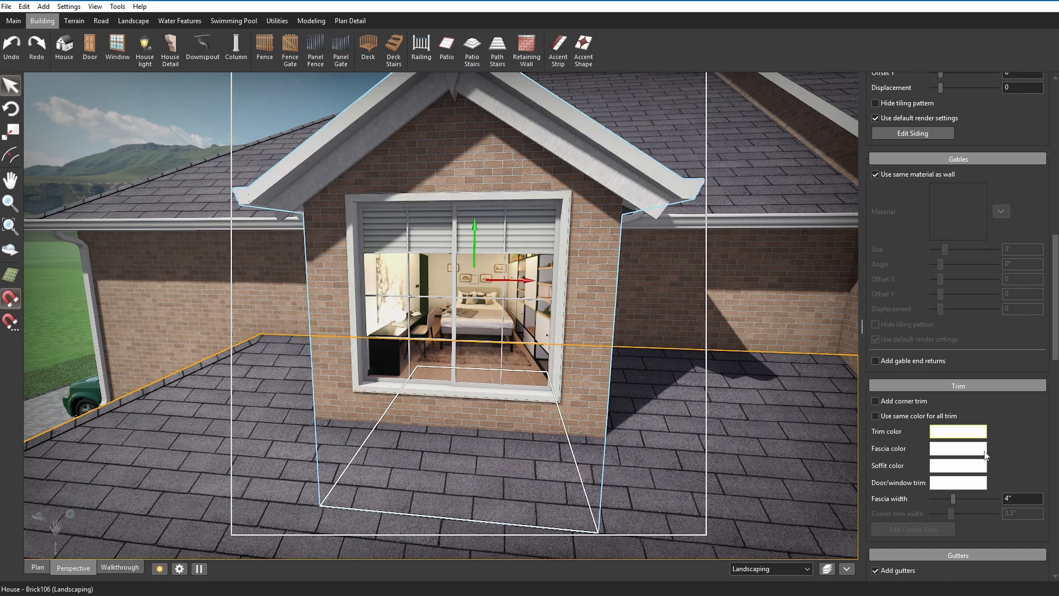
{"action": "left_click", "coordinate": [984, 483]}
{"action": "left_click", "coordinate": [415, 298]}
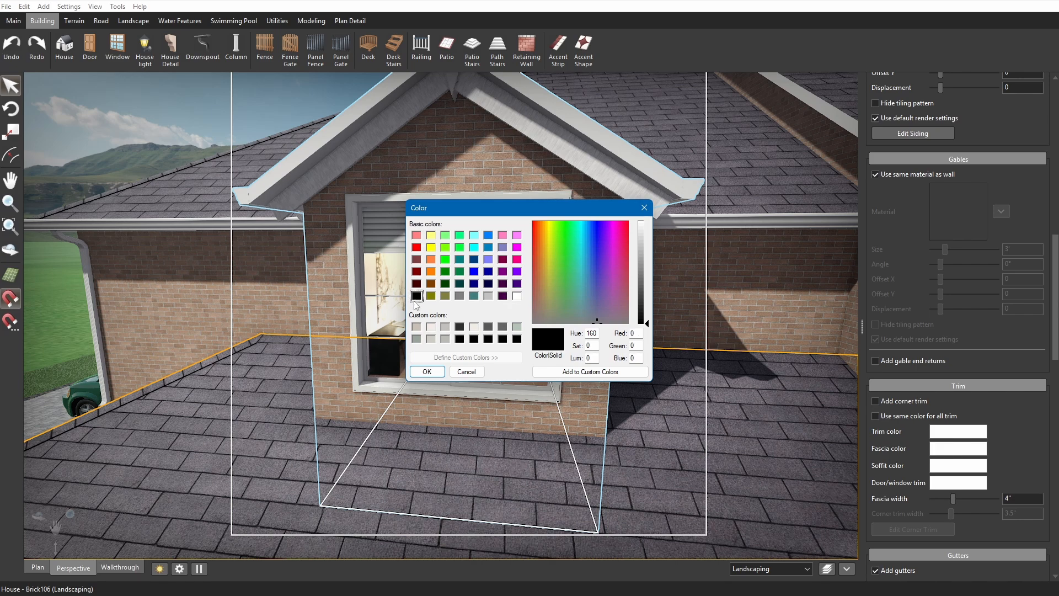
{"action": "left_click", "coordinate": [426, 371]}
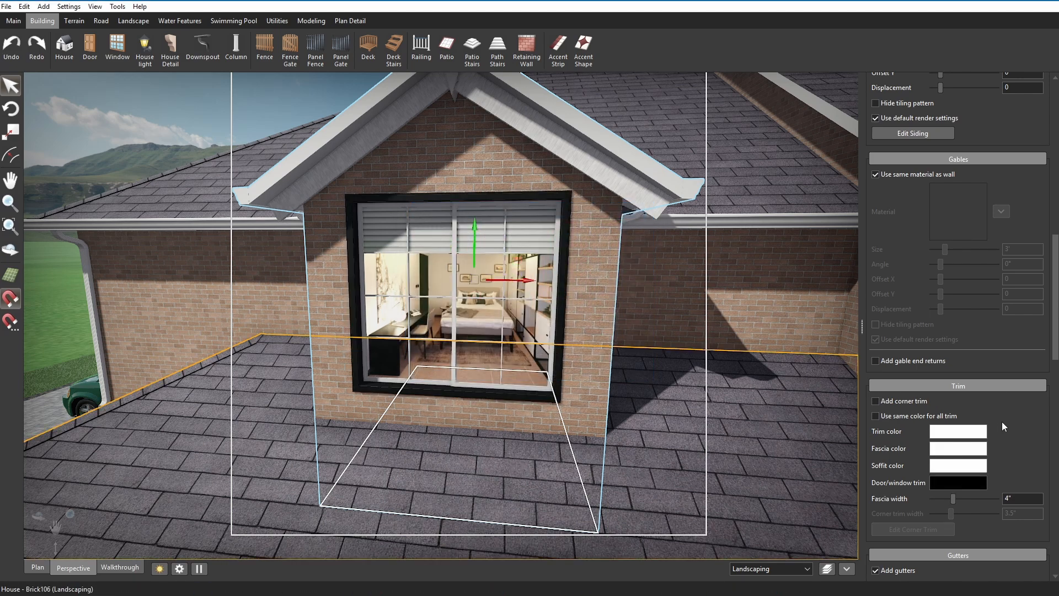
{"action": "left_click", "coordinate": [876, 416]}
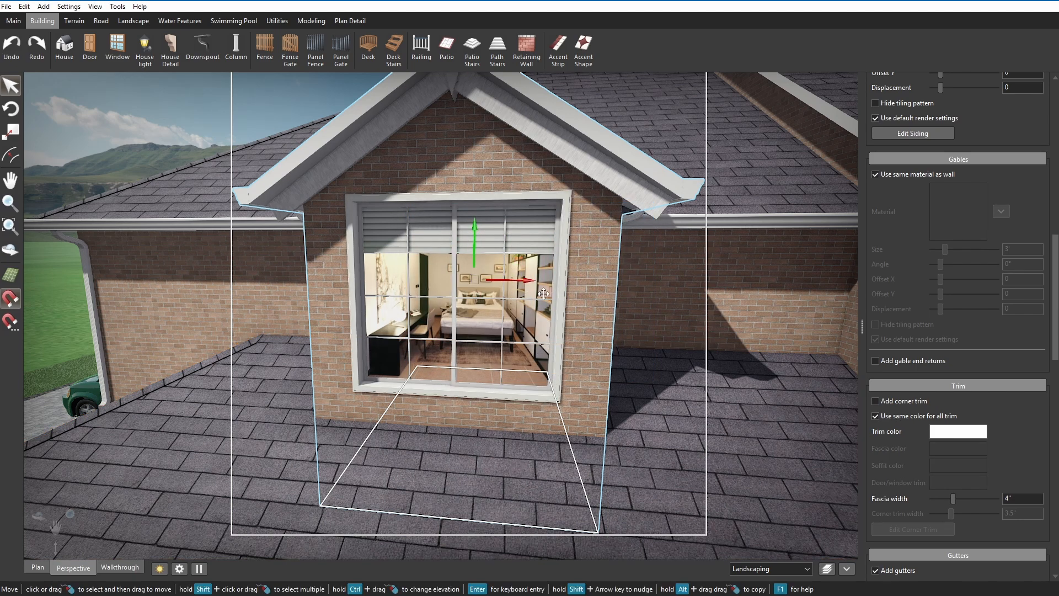
Open the dormer window model's materials for editing and change Material 1 to solid black.
{"action": "left_click", "coordinate": [544, 293]}
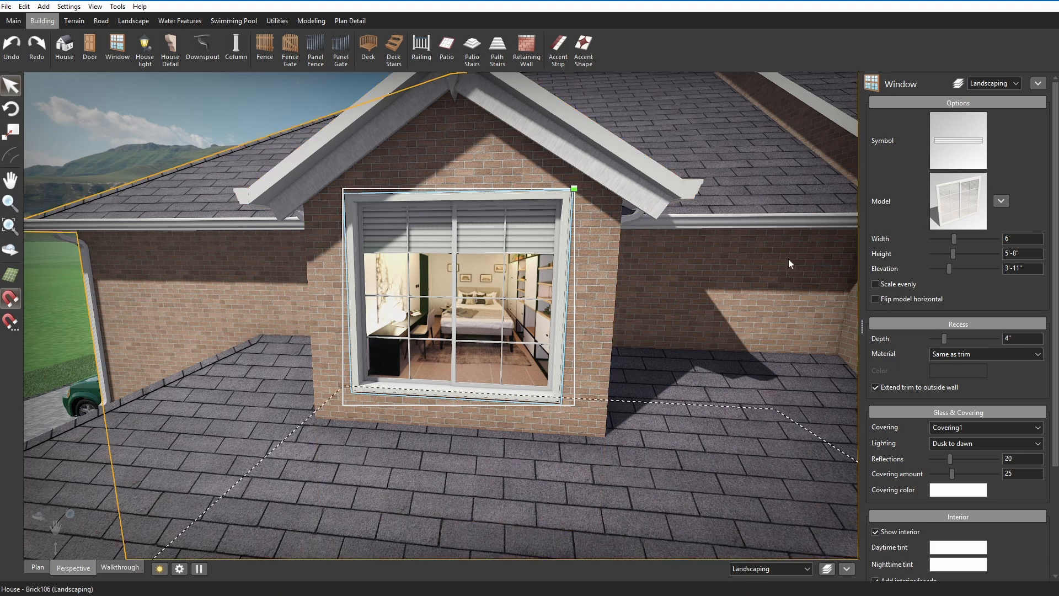
{"action": "left_click", "coordinate": [999, 202]}
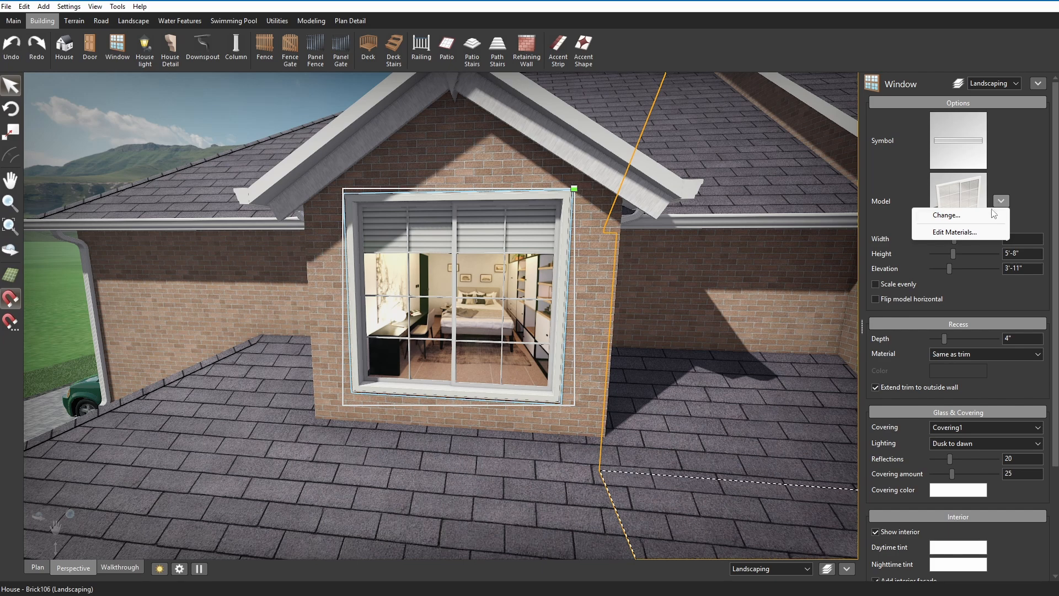
{"action": "left_click", "coordinate": [981, 231]}
{"action": "left_click_drag", "start_coordinate": [559, 121], "coordinate": [806, 147]}
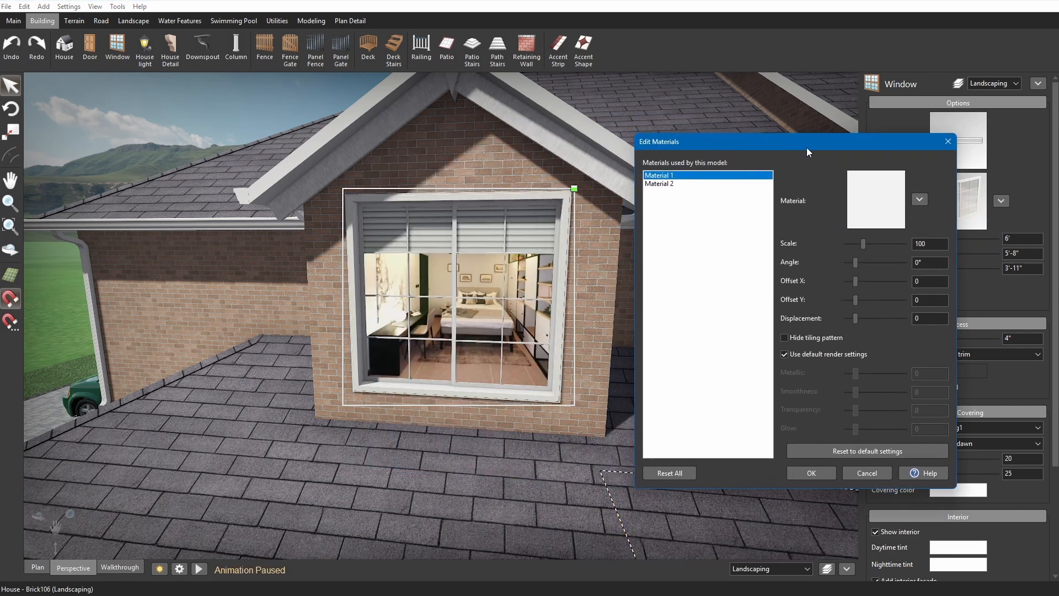
{"action": "left_click", "coordinate": [686, 185]}
{"action": "left_click", "coordinate": [684, 176]}
{"action": "left_click", "coordinate": [919, 199]}
{"action": "left_click", "coordinate": [877, 243]}
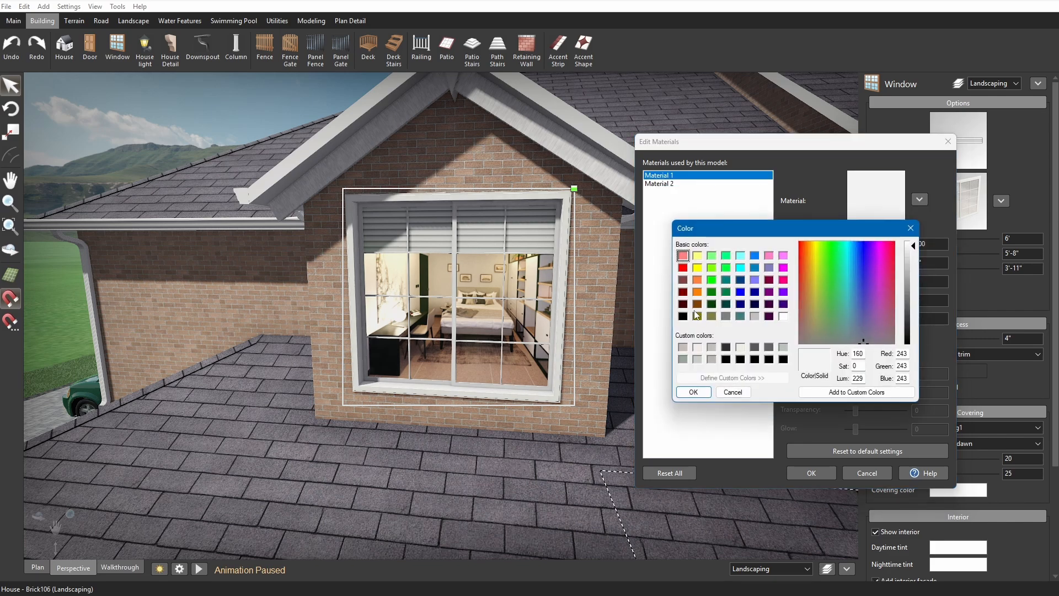
{"action": "left_click", "coordinate": [694, 392]}
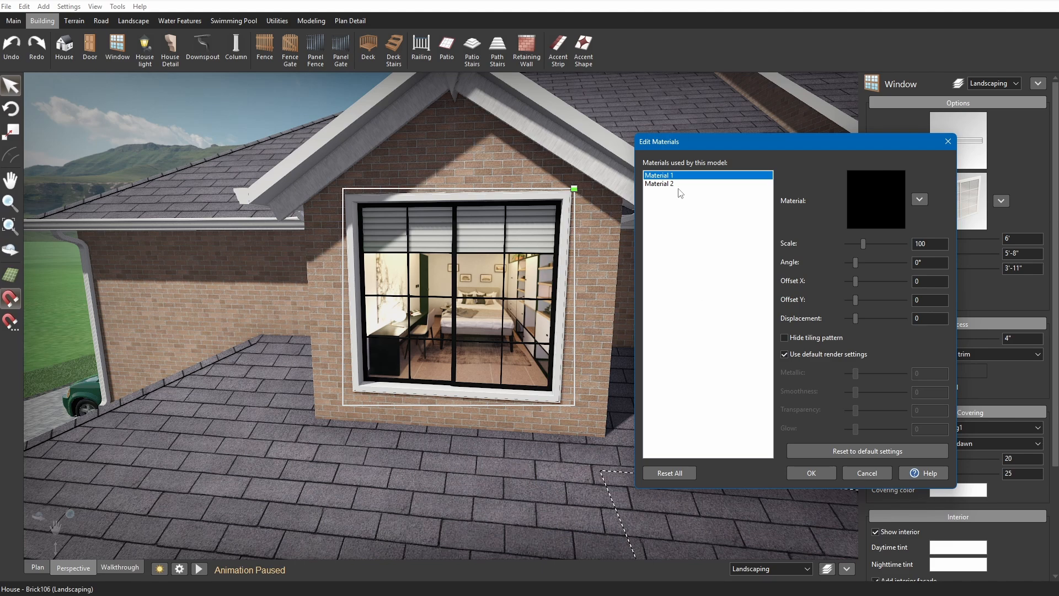
Change Material 2 of the dormer window model to solid black and apply the material edits.
{"action": "left_click", "coordinate": [920, 199]}
{"action": "left_click", "coordinate": [877, 243]}
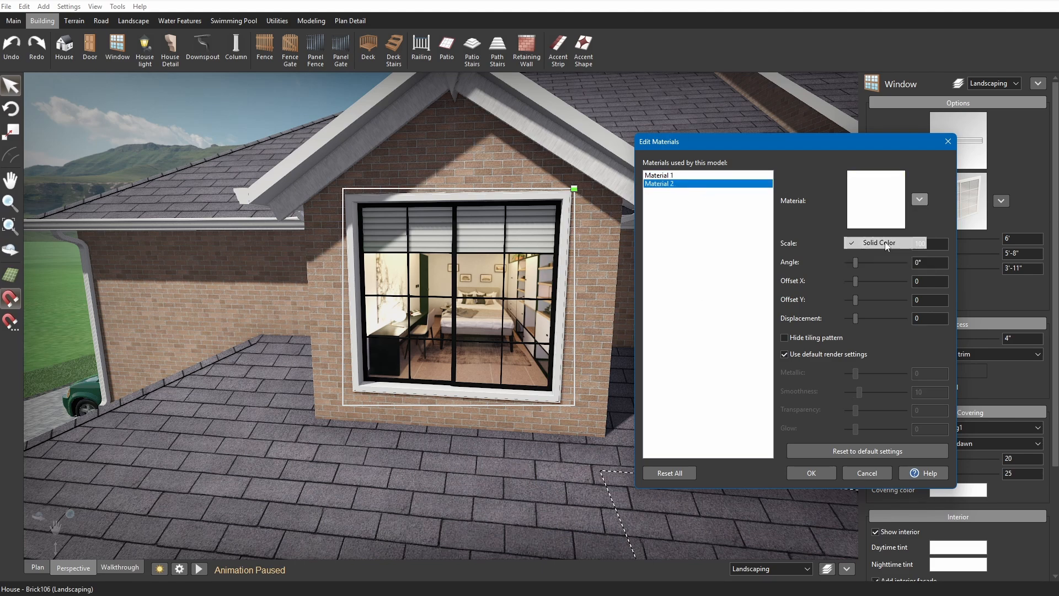
{"action": "left_click", "coordinate": [693, 390]}
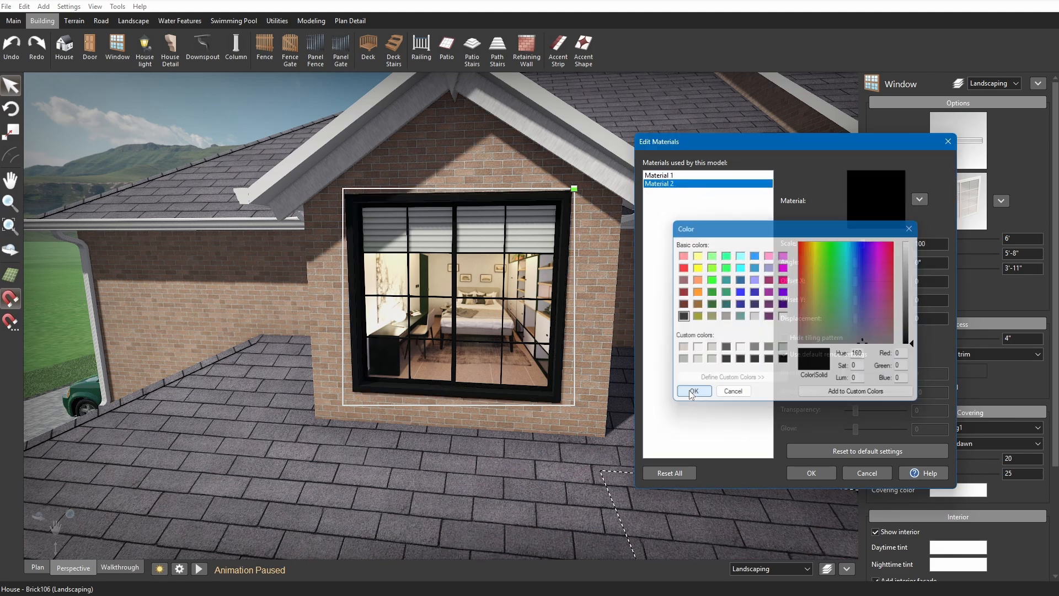
{"action": "left_click", "coordinate": [809, 473]}
Move the dormer window to the main house wall beside the dormer and raise its elevation to 10'-6".
{"action": "left_click", "coordinate": [224, 95]}
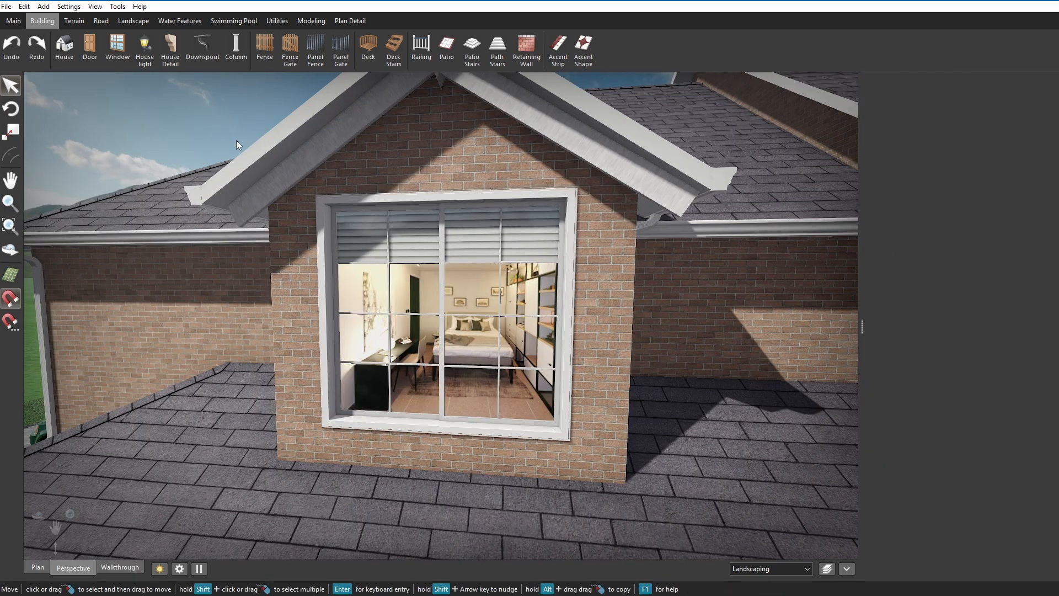
{"action": "scroll", "coordinate": [333, 220], "scroll_direction": "down", "scroll_amount": 2}
{"action": "scroll", "coordinate": [333, 220], "scroll_direction": "down", "scroll_amount": 2}
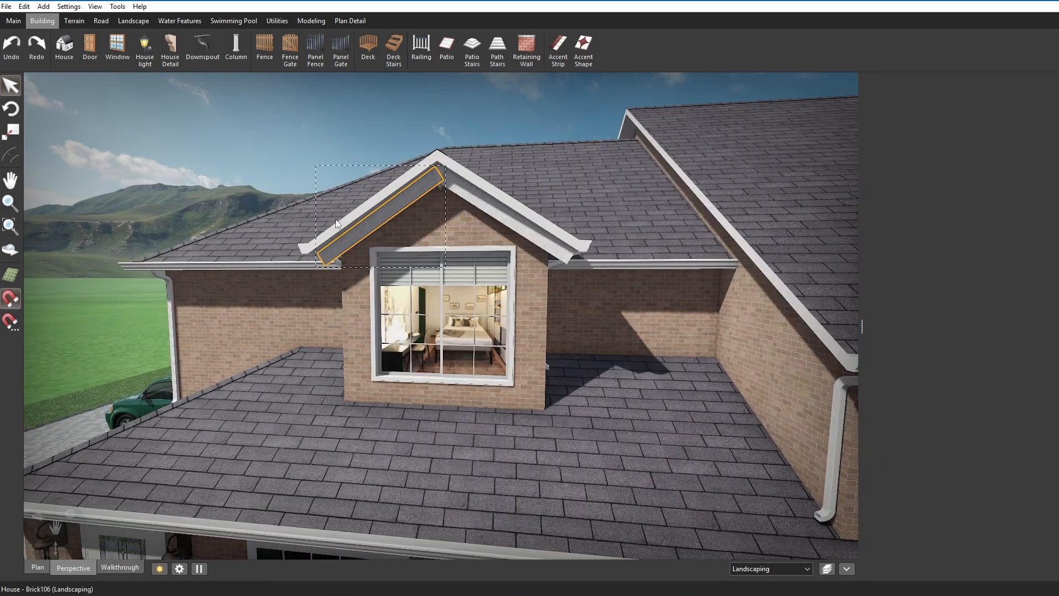
{"action": "left_click_drag", "start_coordinate": [425, 309], "coordinate": [645, 271]}
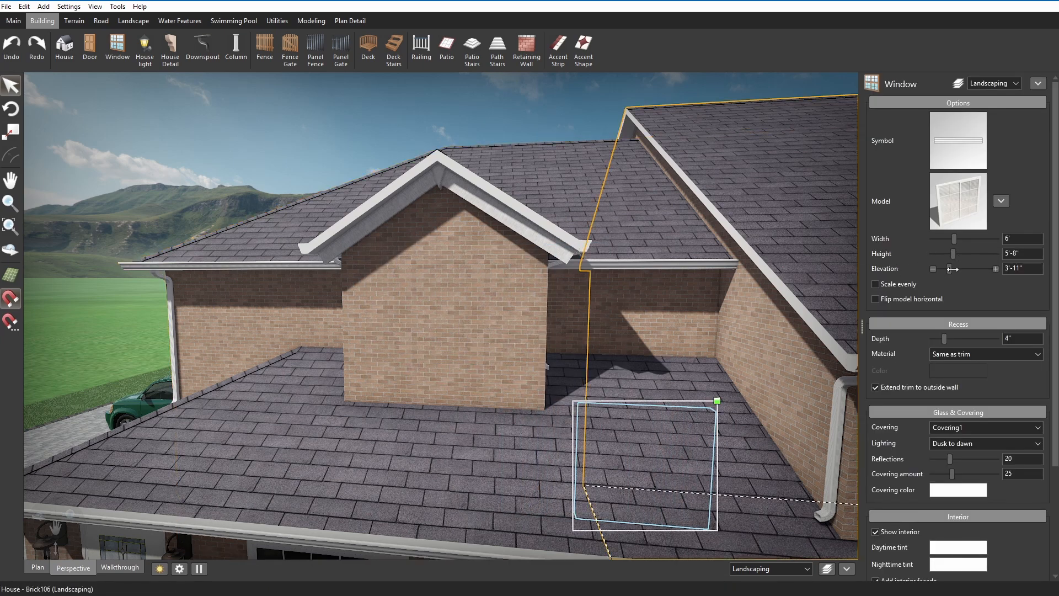
{"action": "left_click_drag", "start_coordinate": [950, 269], "coordinate": [965, 269]}
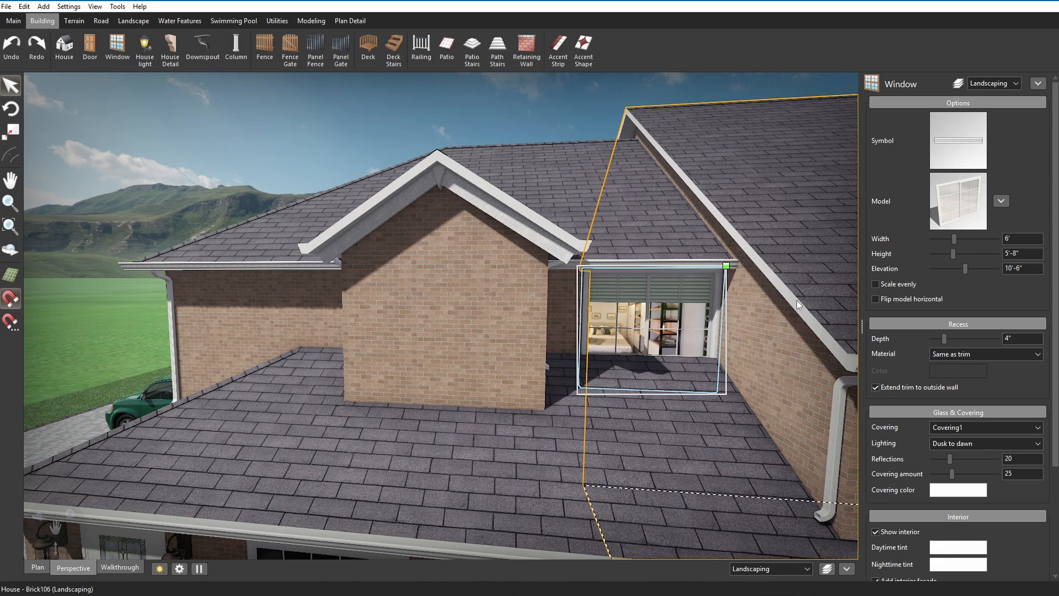
Move the window back onto the dormer's front wall and set its elevation to 4'-2".
{"action": "left_click_drag", "start_coordinate": [651, 331], "coordinate": [494, 333]}
{"action": "left_click_drag", "start_coordinate": [964, 268], "coordinate": [950, 270]}
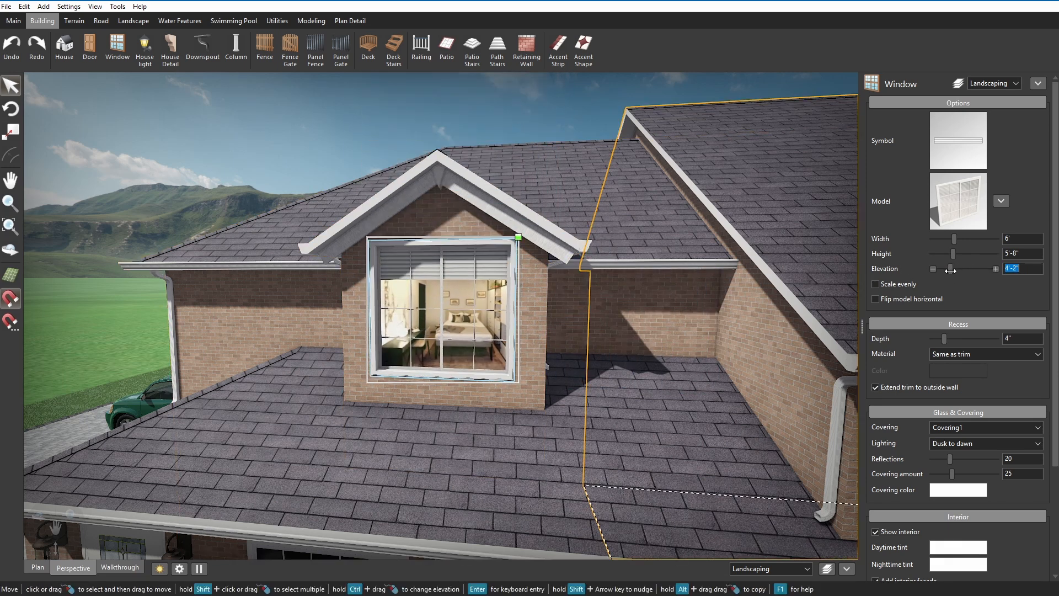